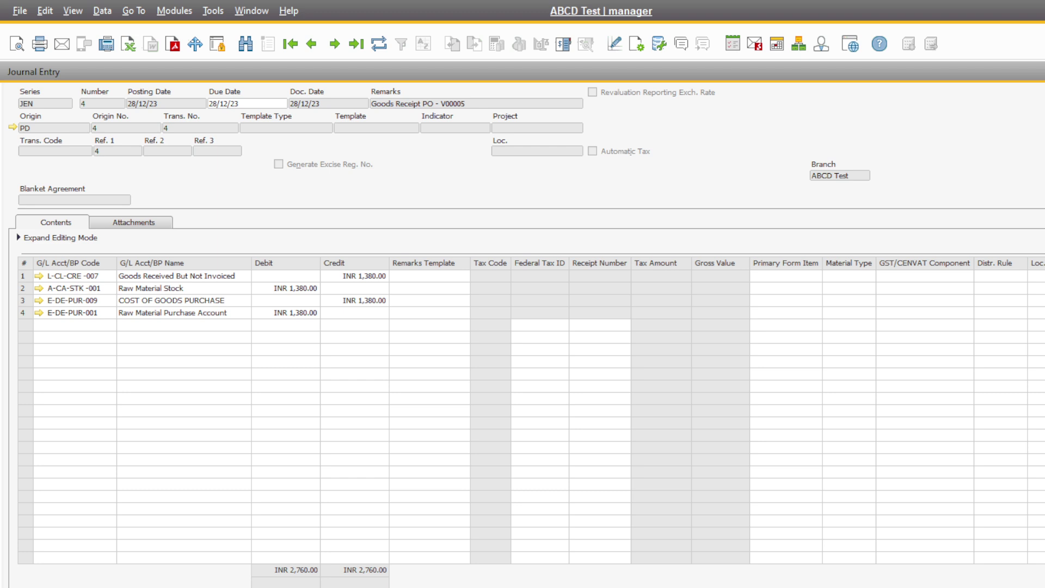
Close the journal entry and set the A/P invoice's payment terms to Cash Basic.
key("Escape")
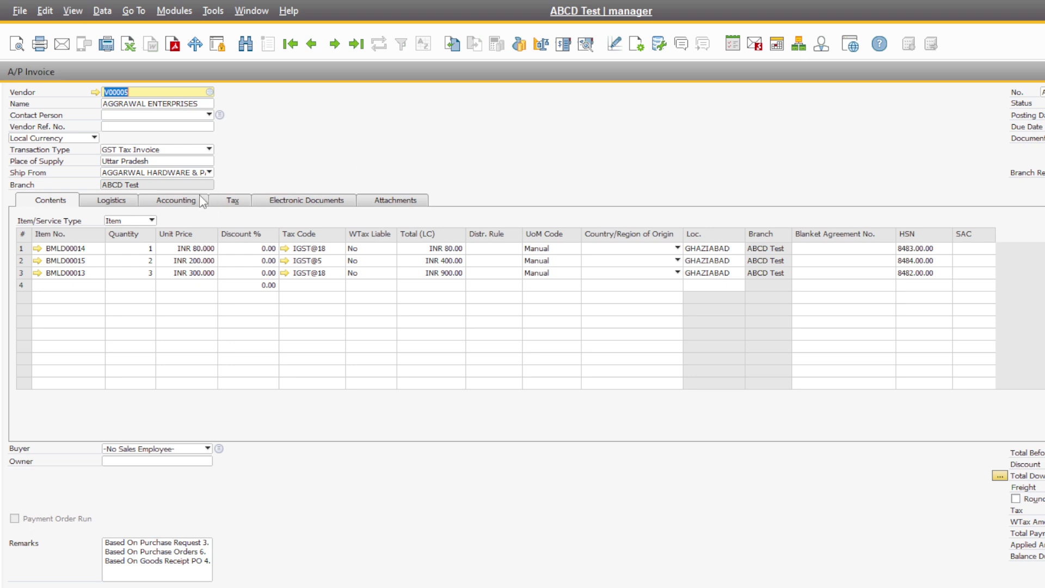
left_click(181, 203)
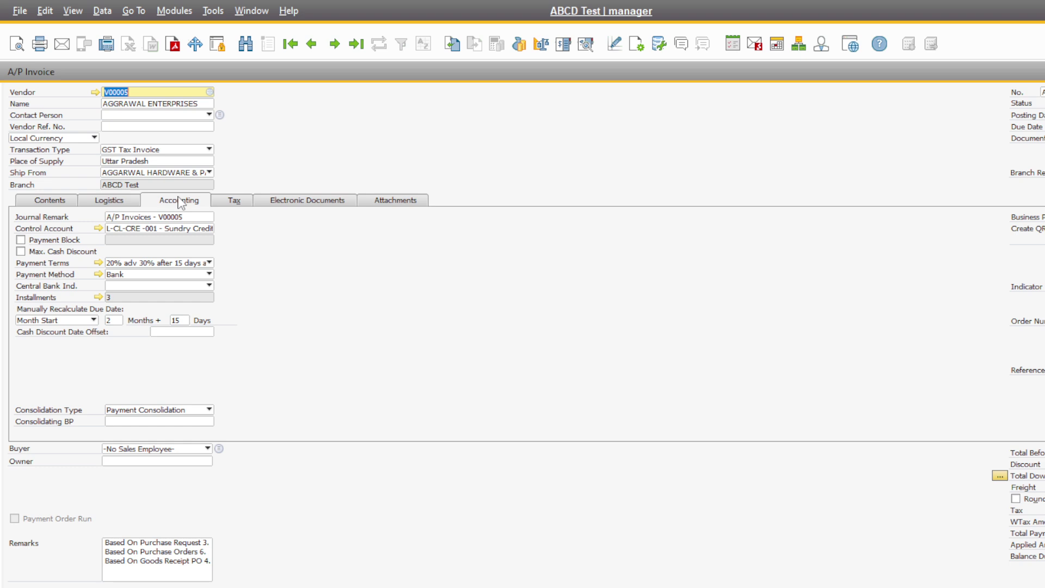
left_click(163, 263)
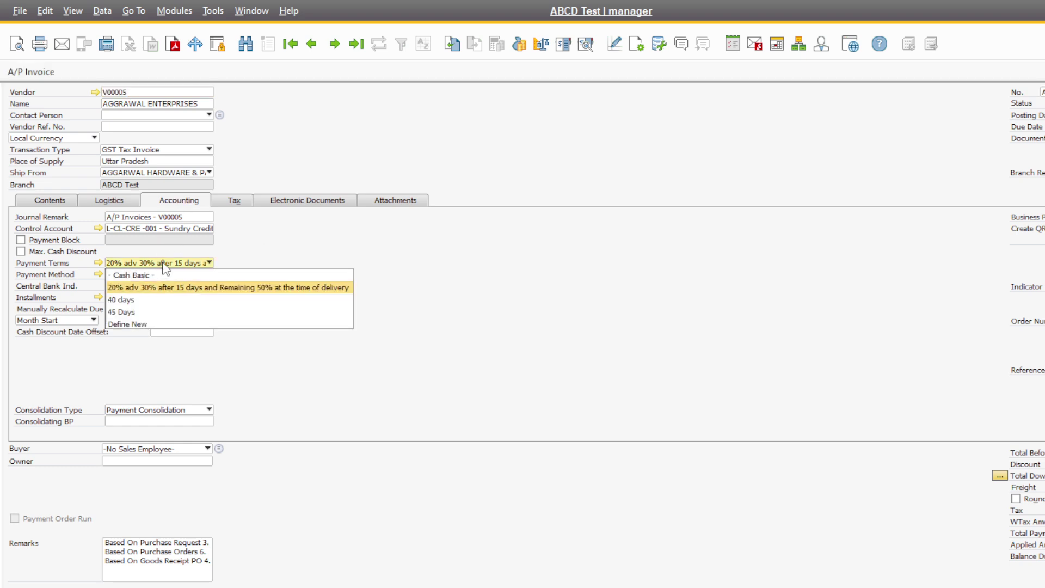
left_click(138, 275)
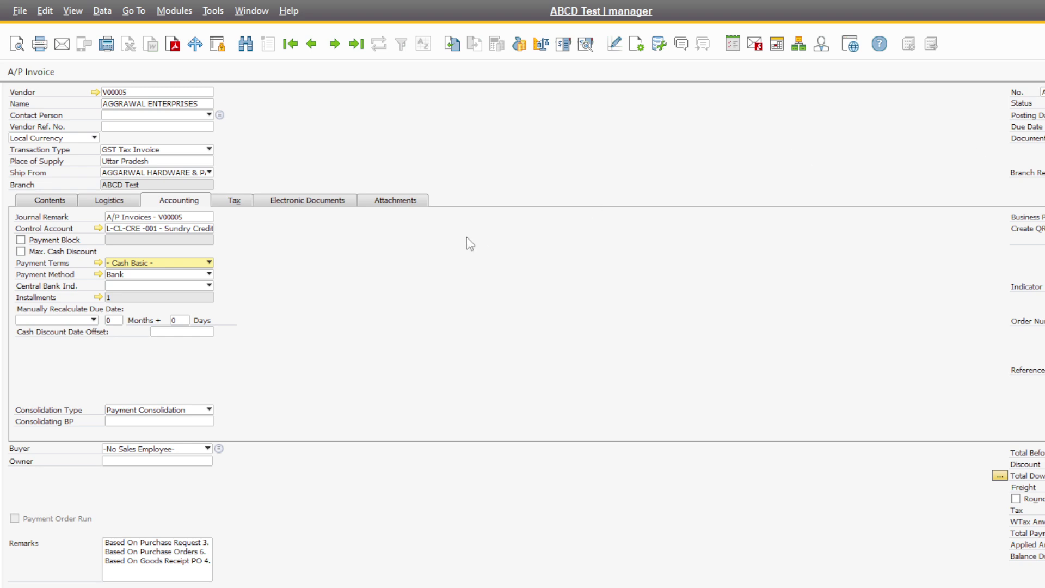
Set the payment terms to "20% adv 30% after 15 days and Remaining 50% at the time of delivery" and review the installment schedule.
left_click(48, 202)
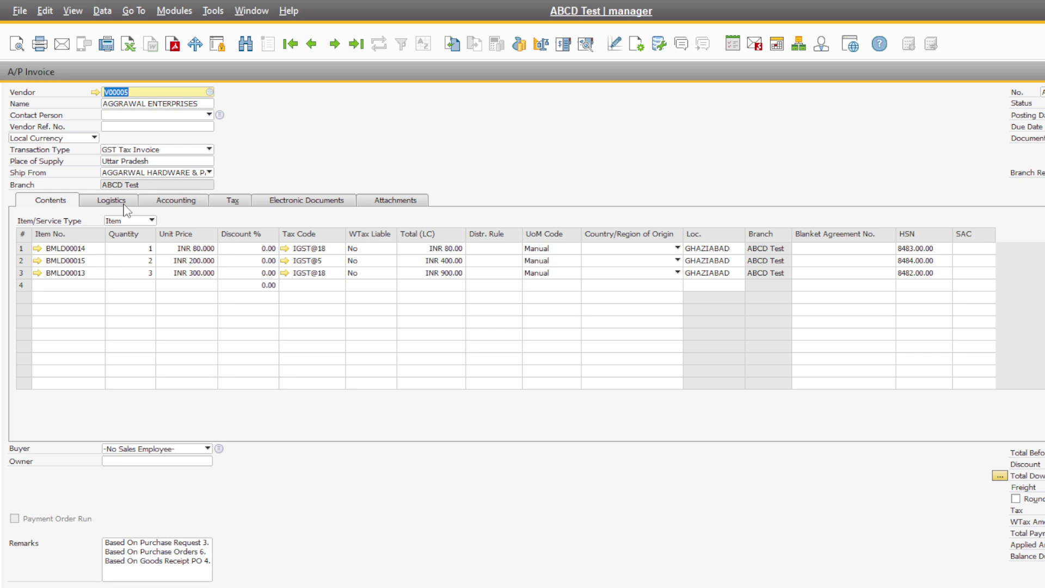
left_click(176, 202)
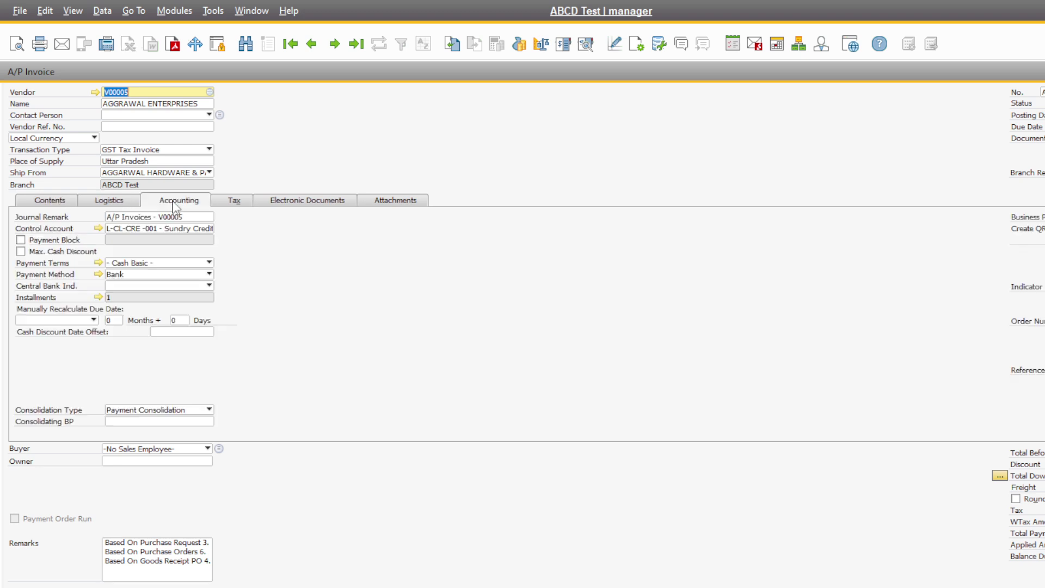
left_click(141, 264)
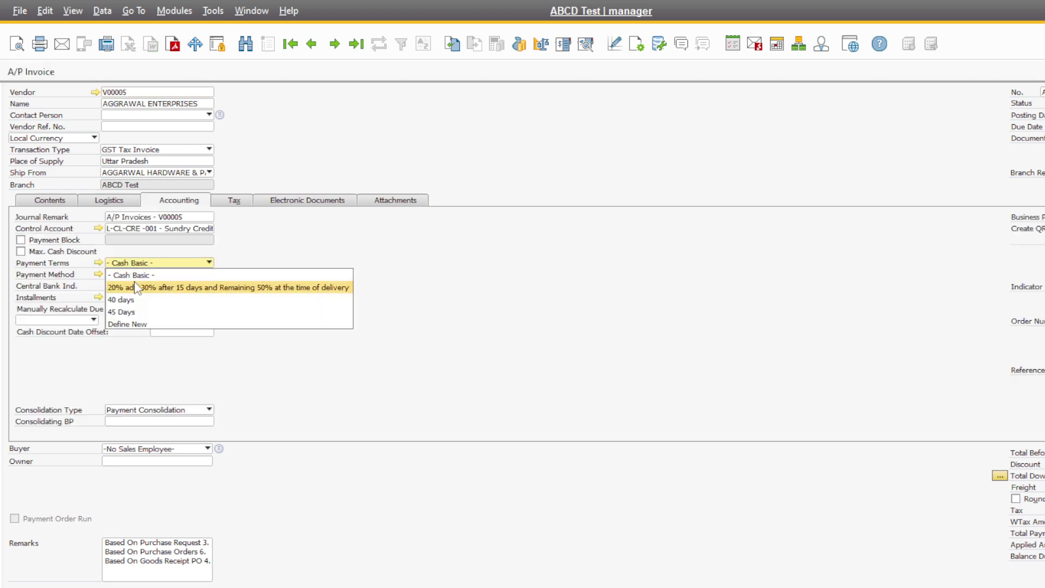
left_click(136, 284)
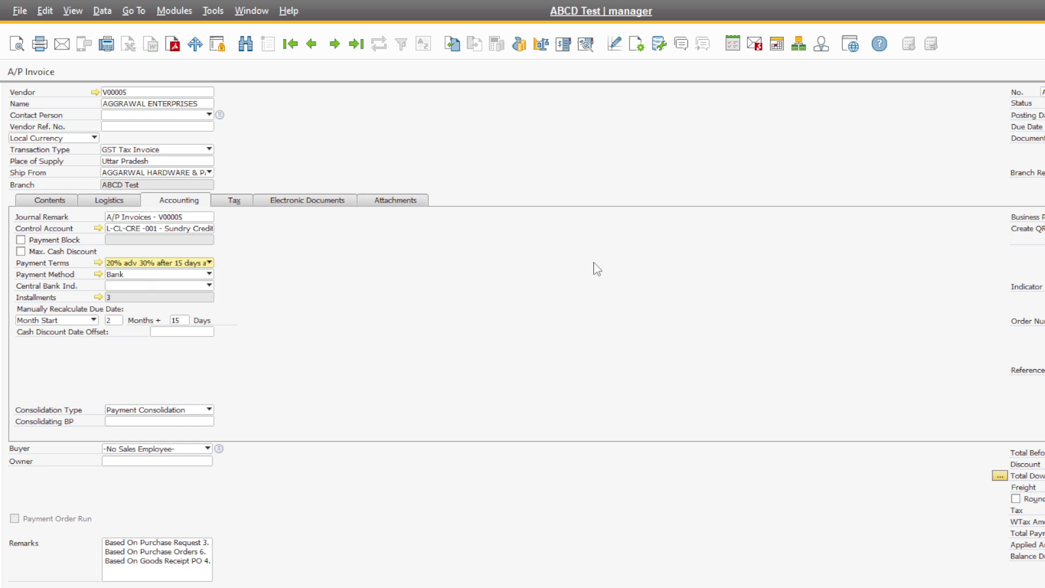
left_click(98, 296)
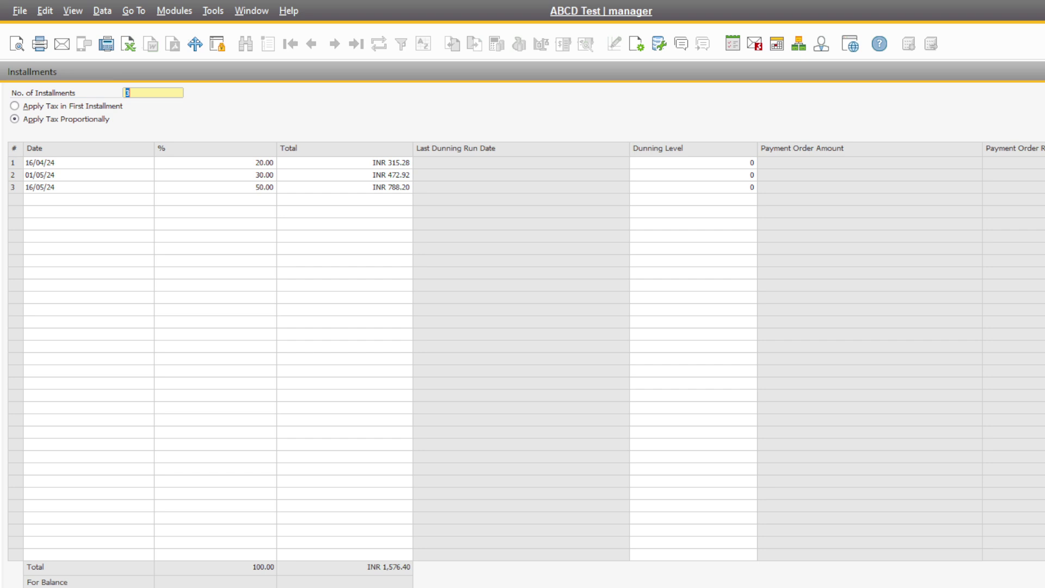
key("Escape")
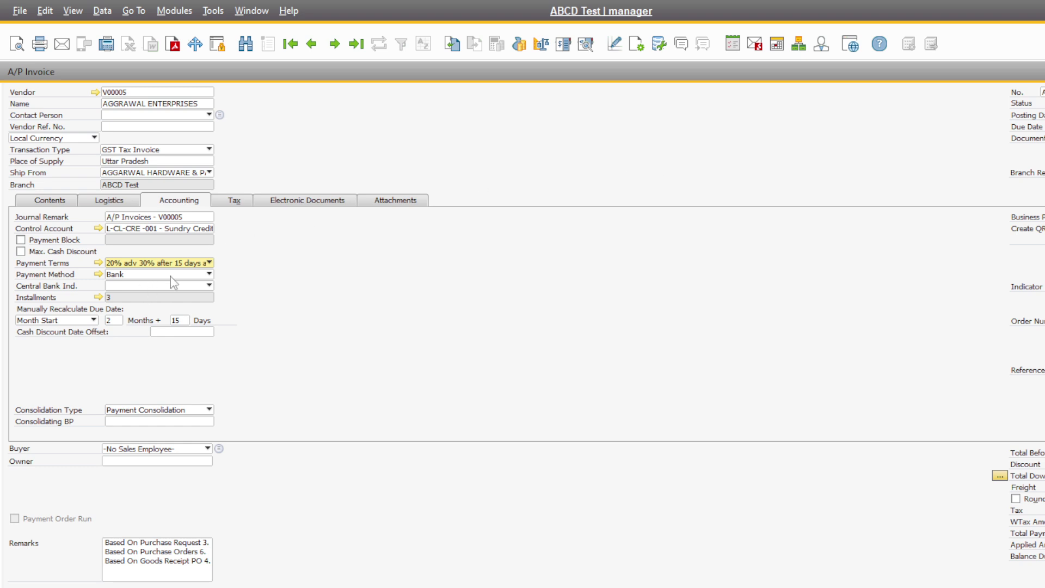
Change the invoice's payment terms back to Cash Basic and return to the item lines.
left_click(188, 265)
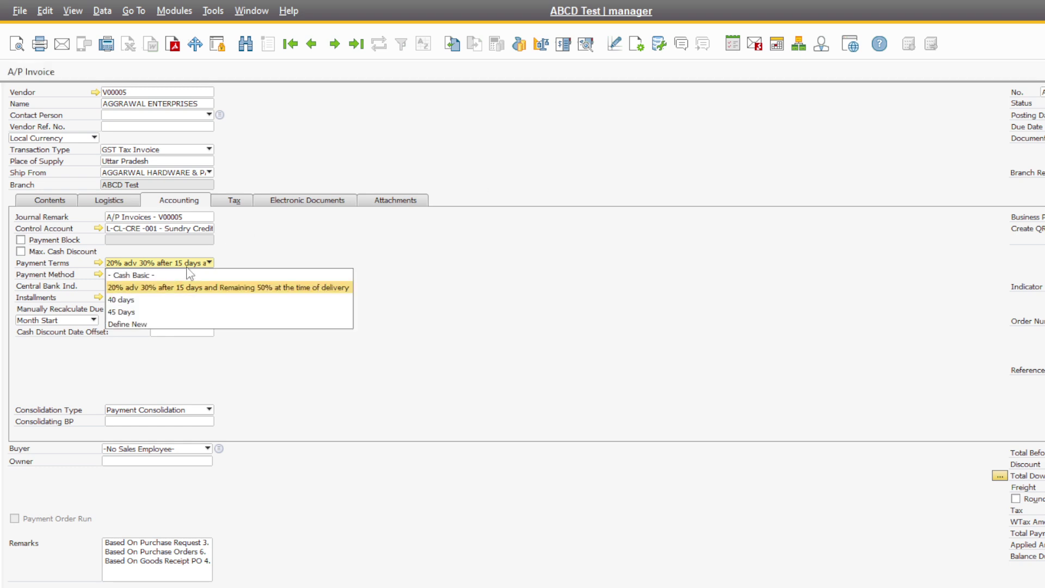
left_click(154, 276)
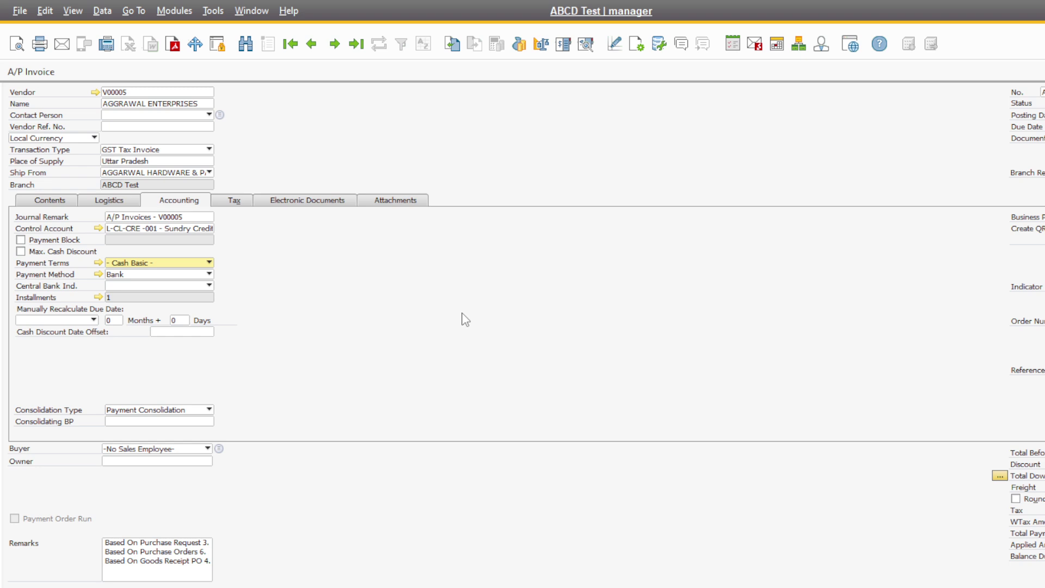
left_click(48, 202)
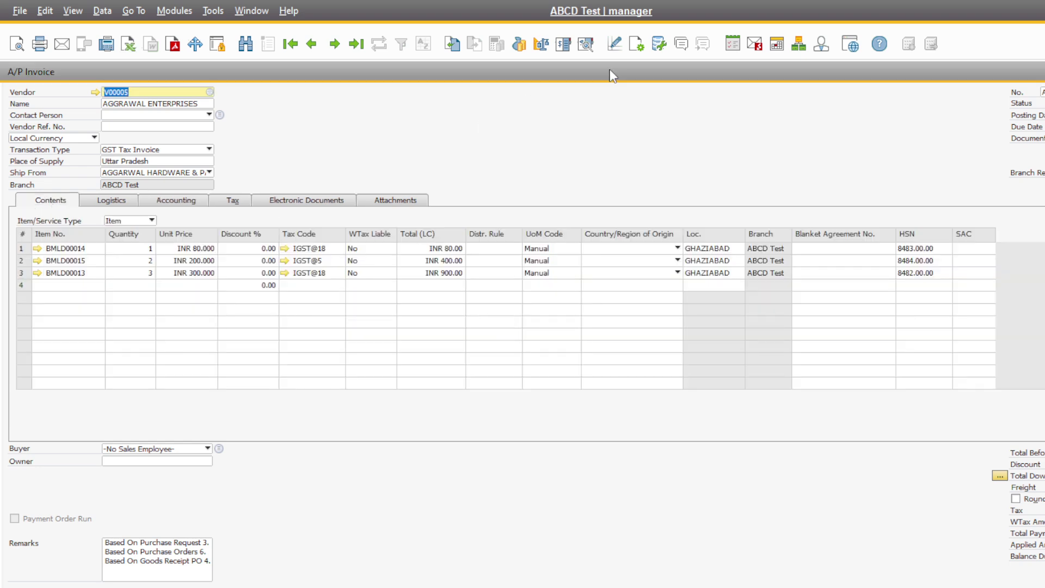
Preview the A/P invoice's journal entry and add the invoice with the Add & View option, accepting that it cannot be changed.
left_click(590, 49)
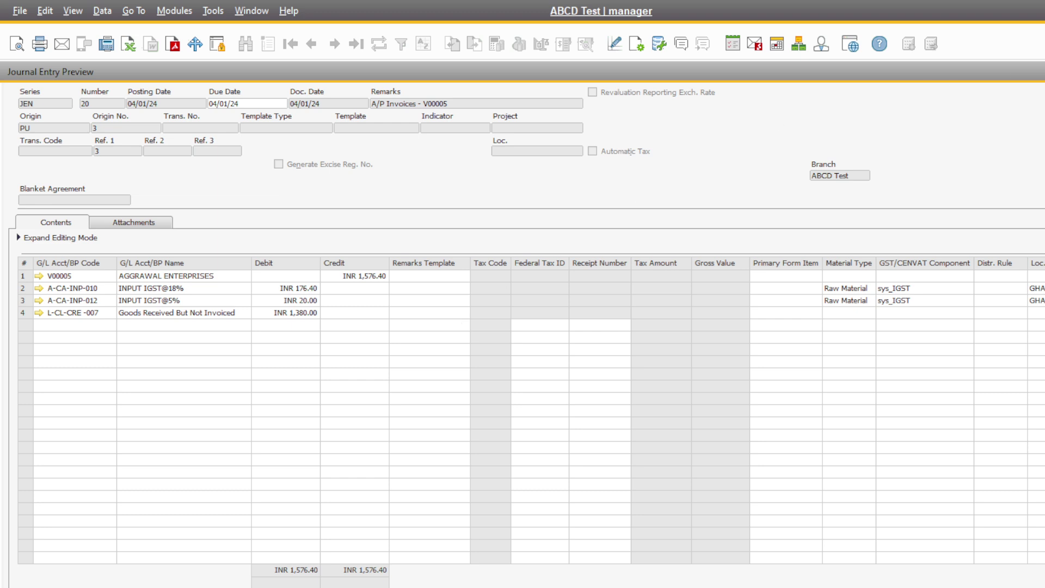
key("Escape")
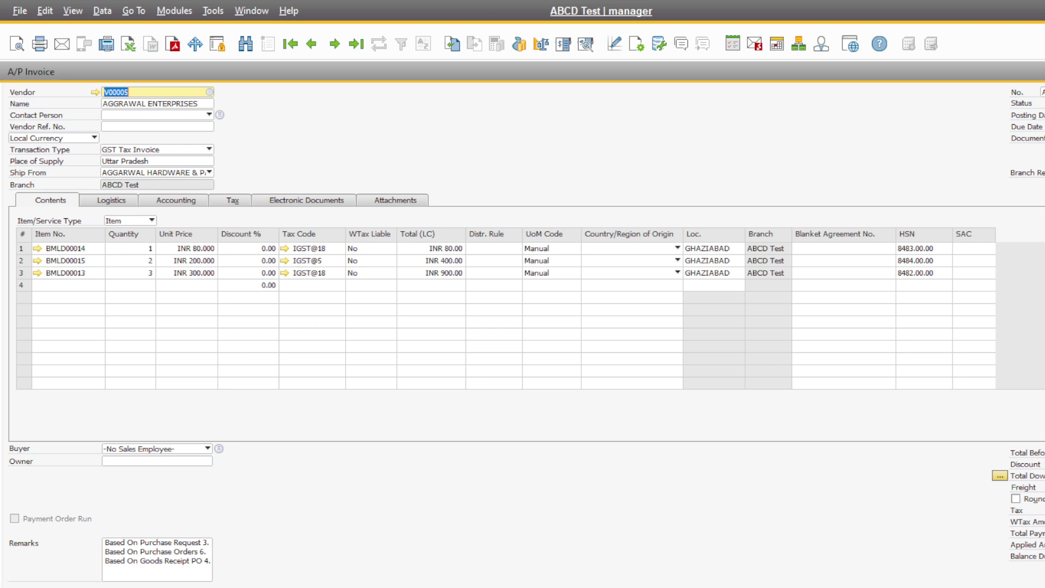
left_click(41, 587)
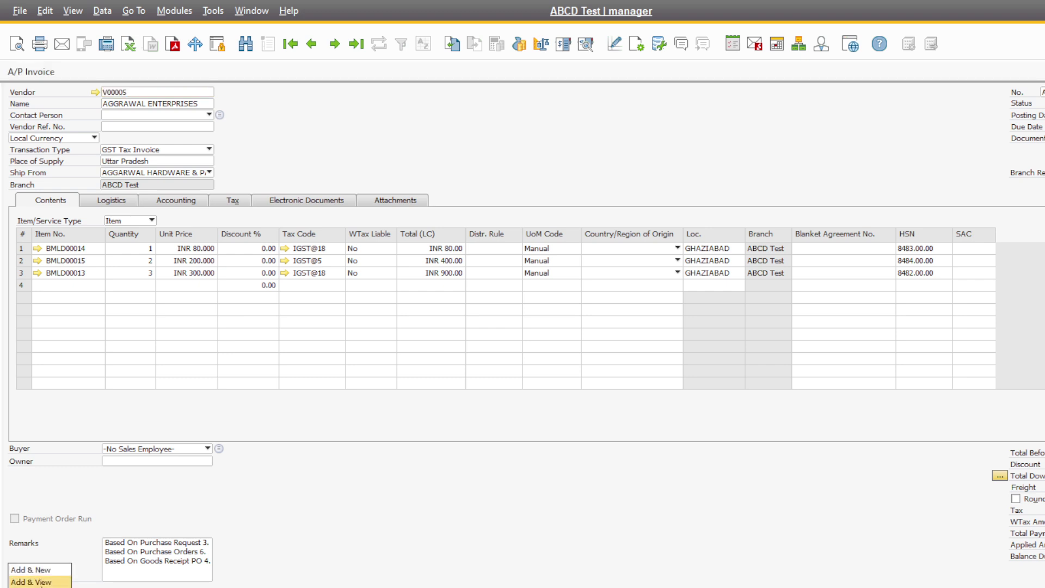
left_click(38, 582)
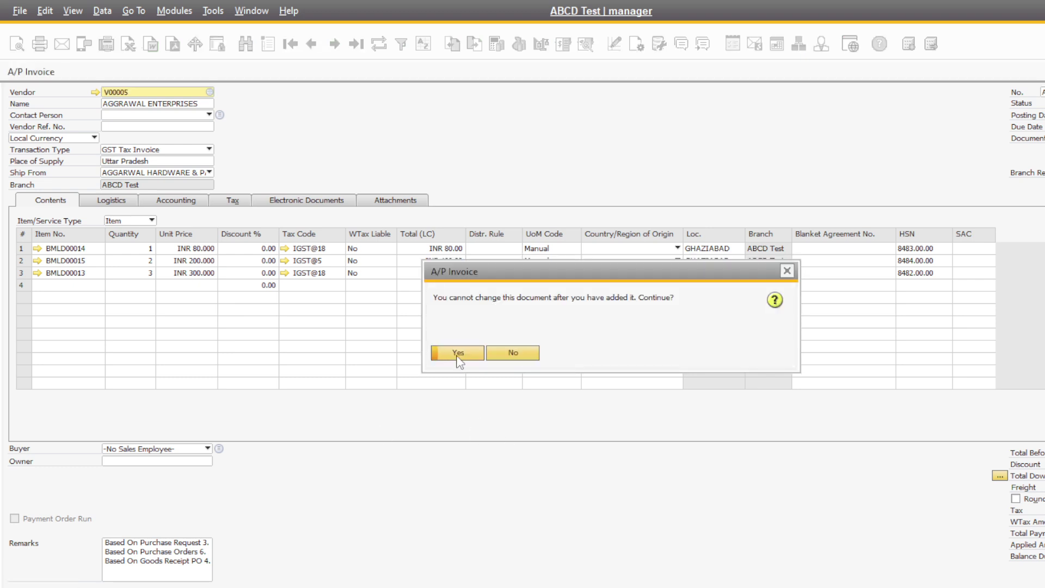
left_click(467, 358)
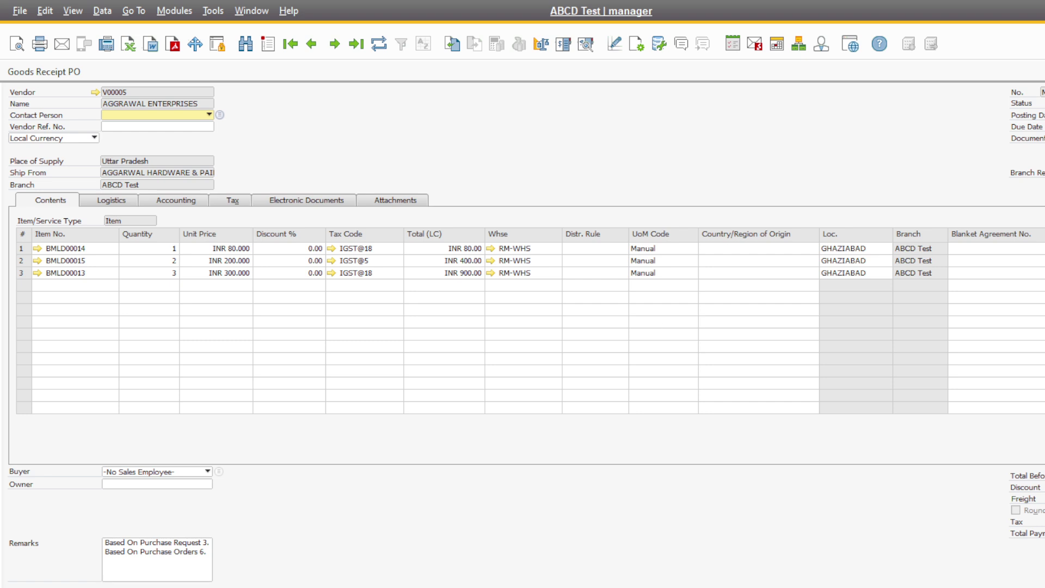
Close the goods receipt PO and bring up the Purchasing - A/P document list.
key("Escape")
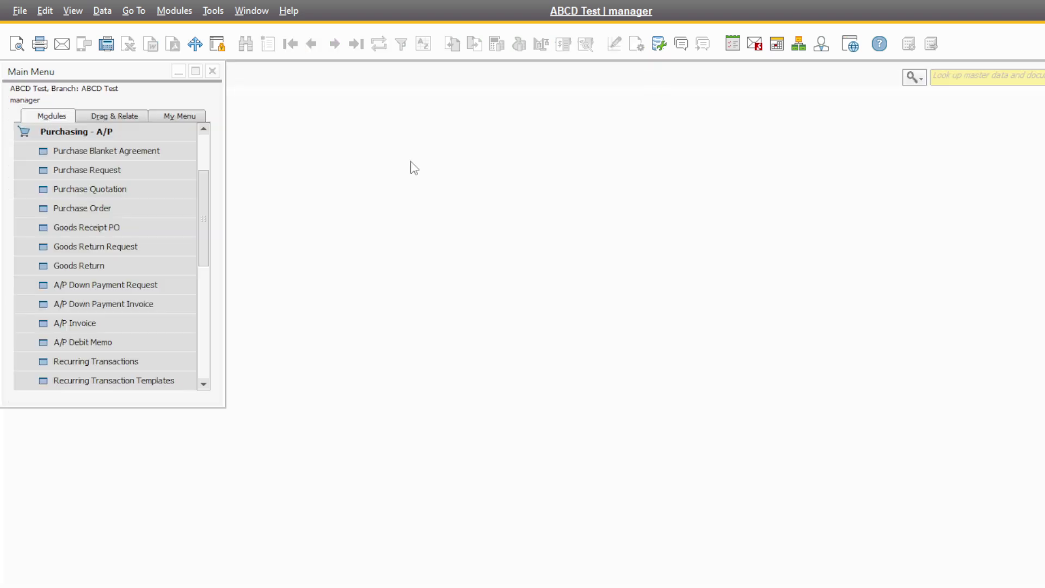
left_click(25, 134)
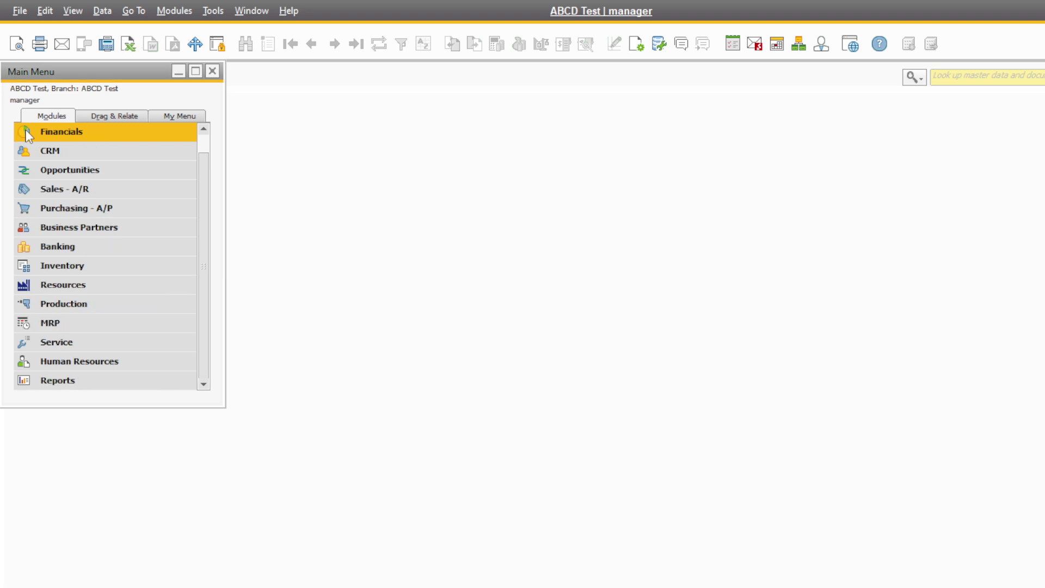
left_click(76, 209)
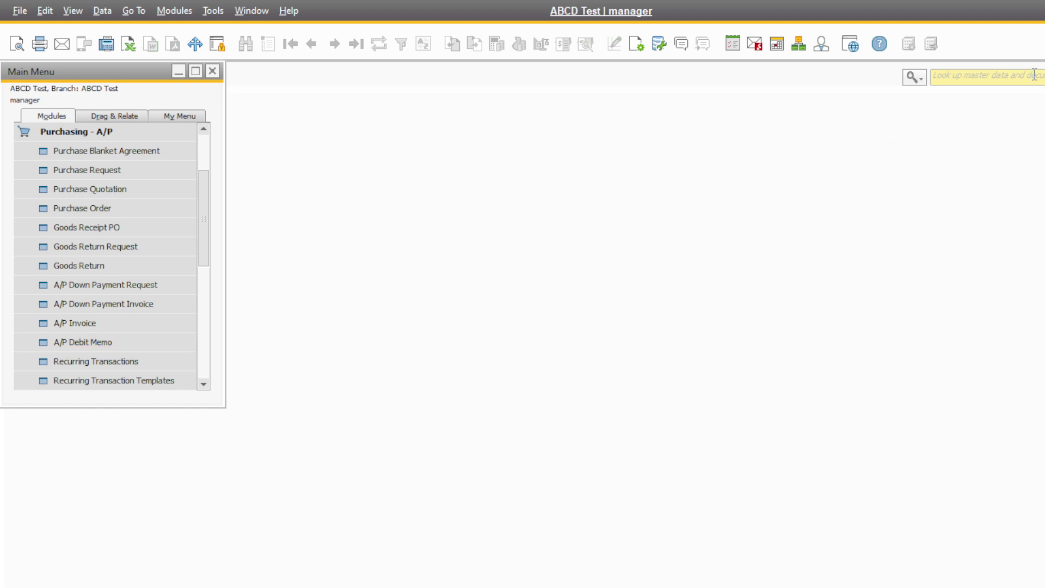
Look up "docu" among the menus, examine the default series and next numbers in the Document Numbering setup, and close the open windows.
left_click(964, 76)
left_click(921, 80)
left_click(924, 112)
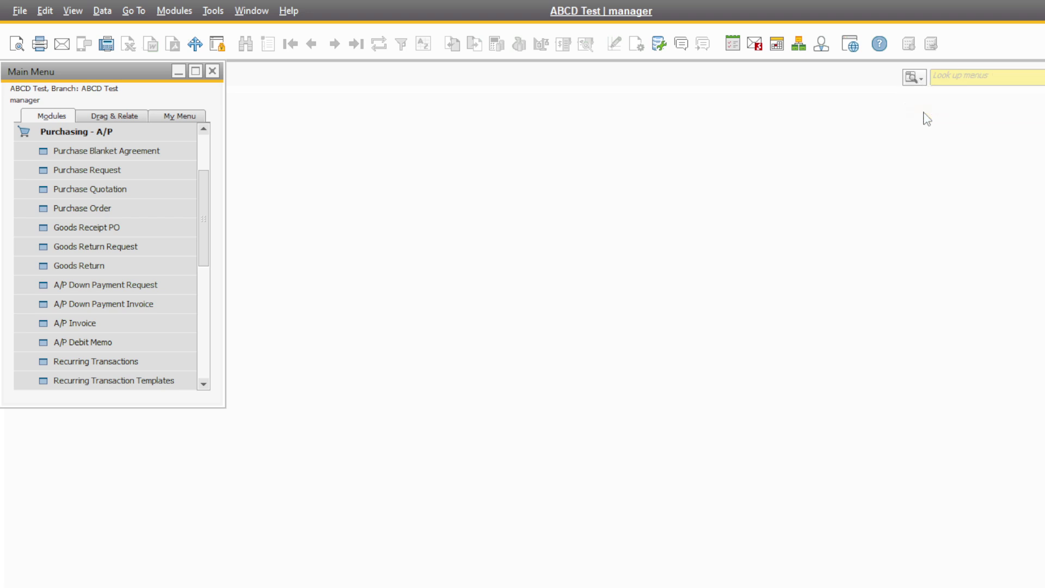
type("docu")
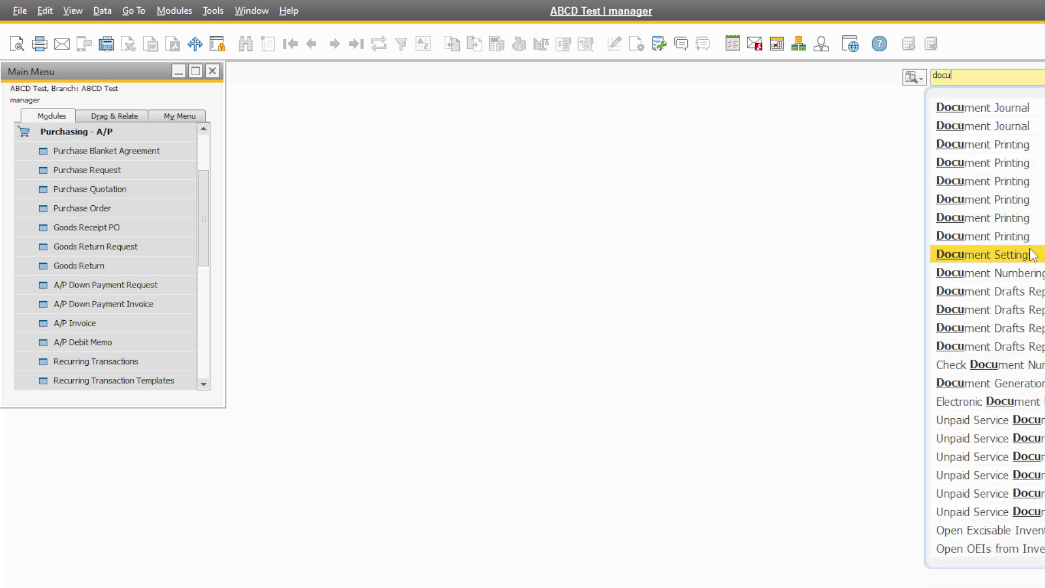
left_click(1026, 272)
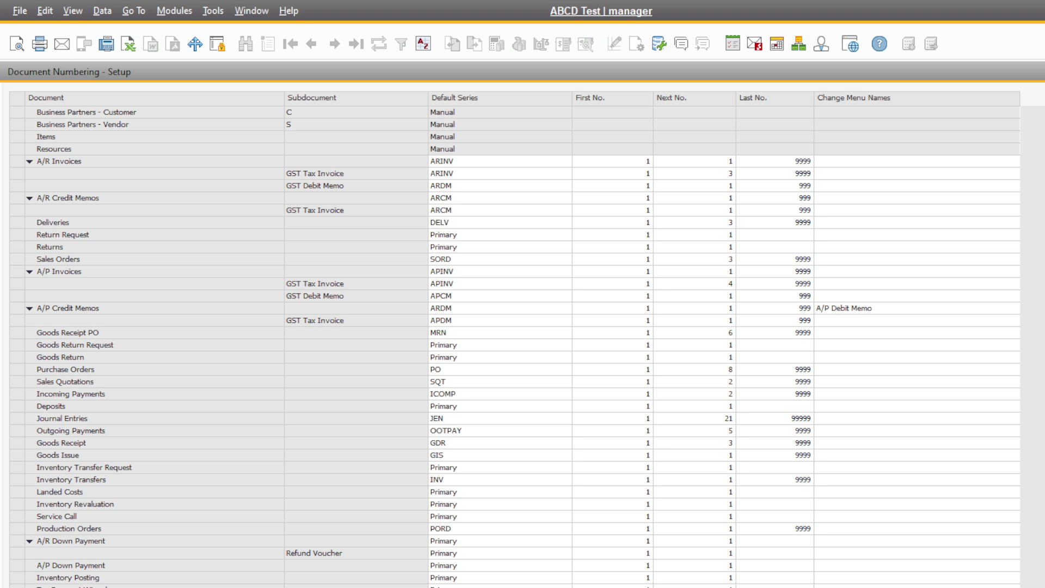
key("Escape")
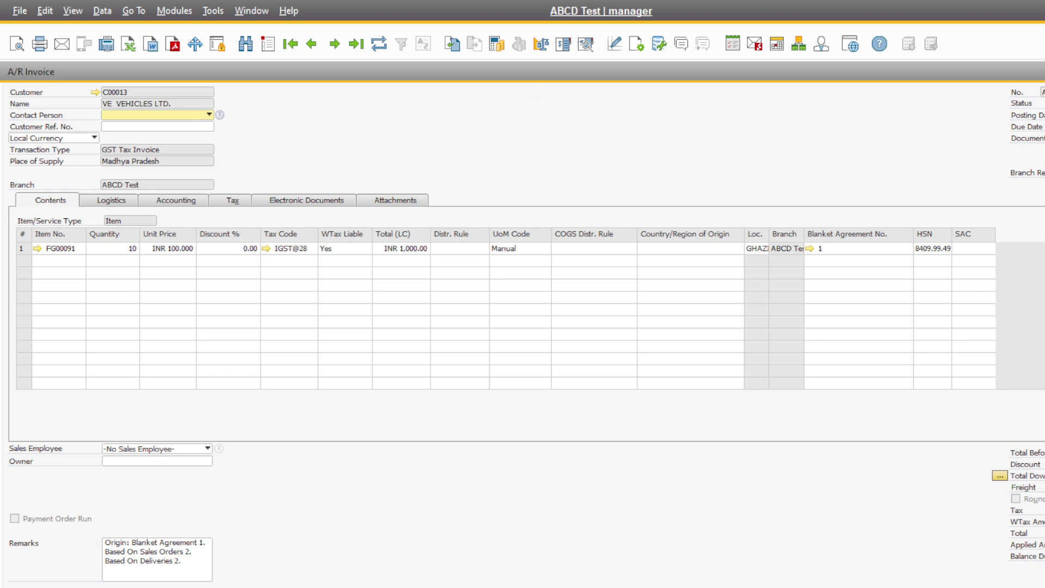
key("Escape")
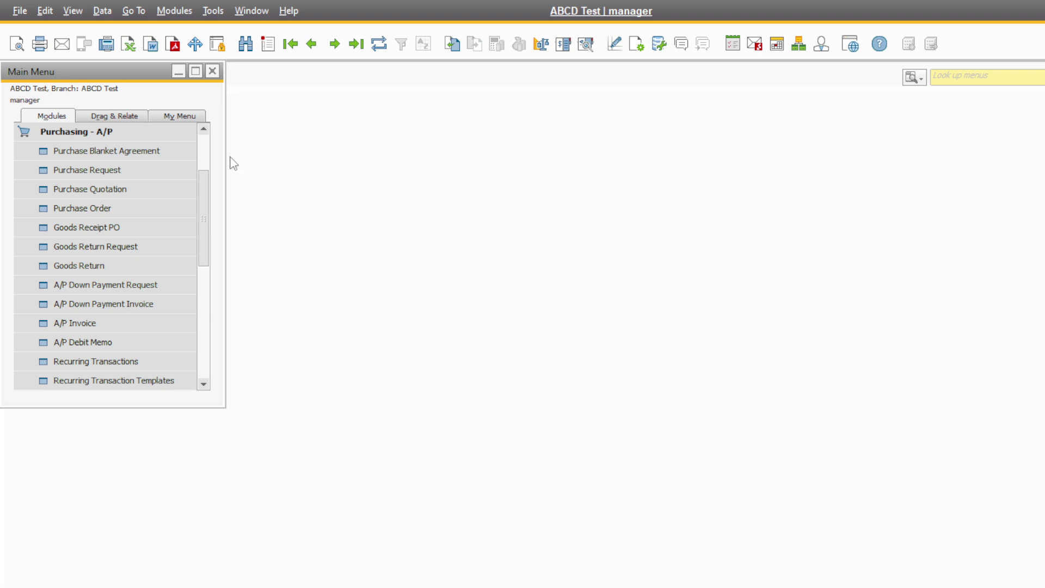
Open a blank A/P invoice, try Bill of Supply and GST Debit Memo as transaction types, and close the invoice windows.
left_click(70, 320)
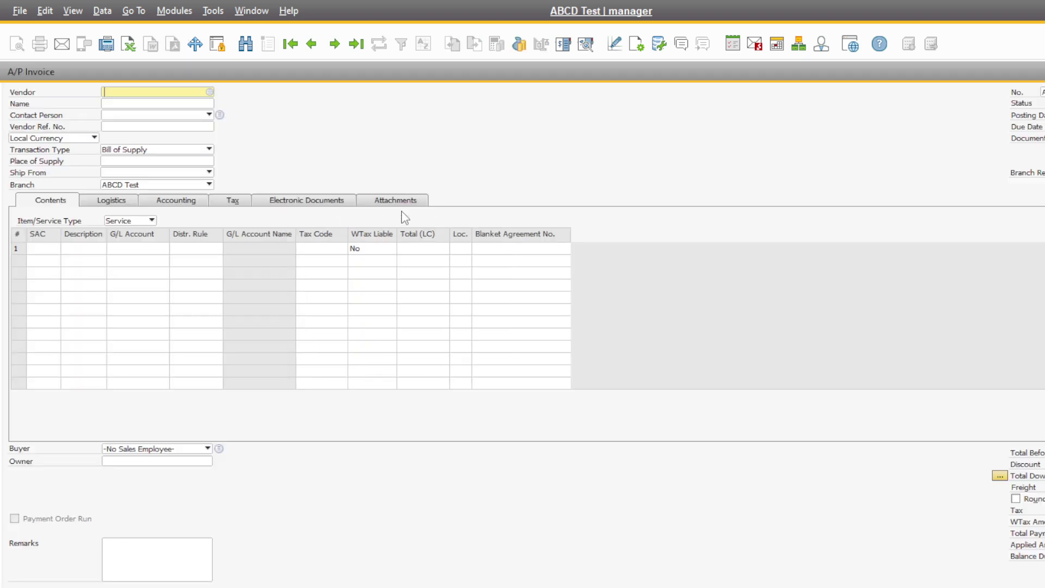
left_click(184, 150)
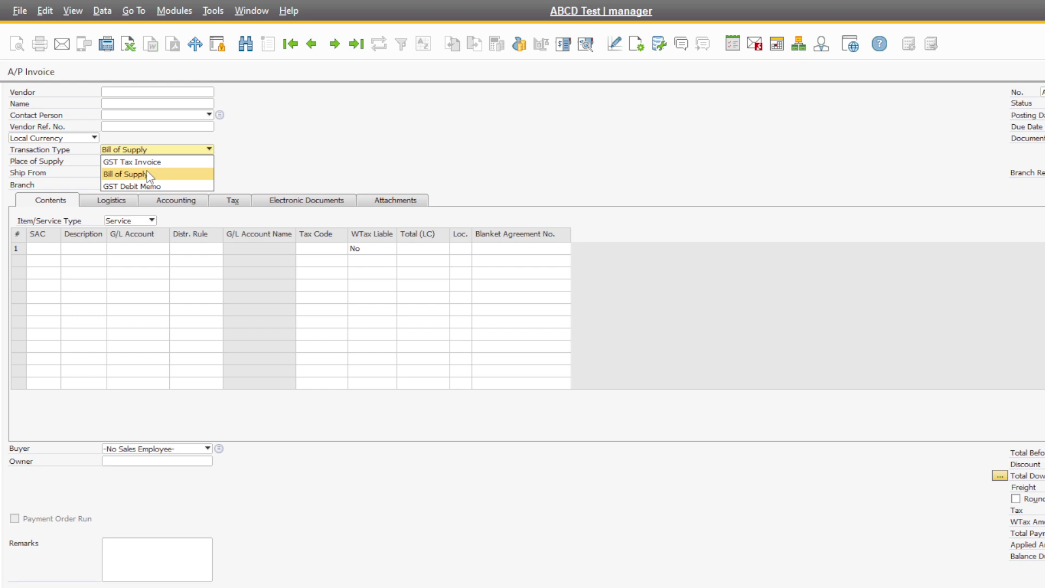
left_click(145, 174)
left_click(195, 151)
left_click(161, 186)
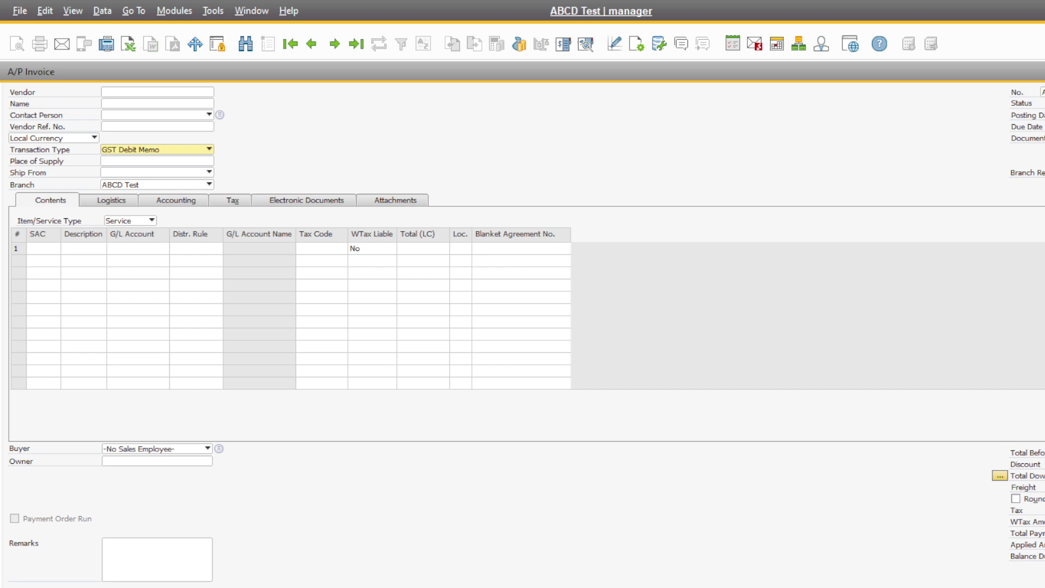
key("Escape")
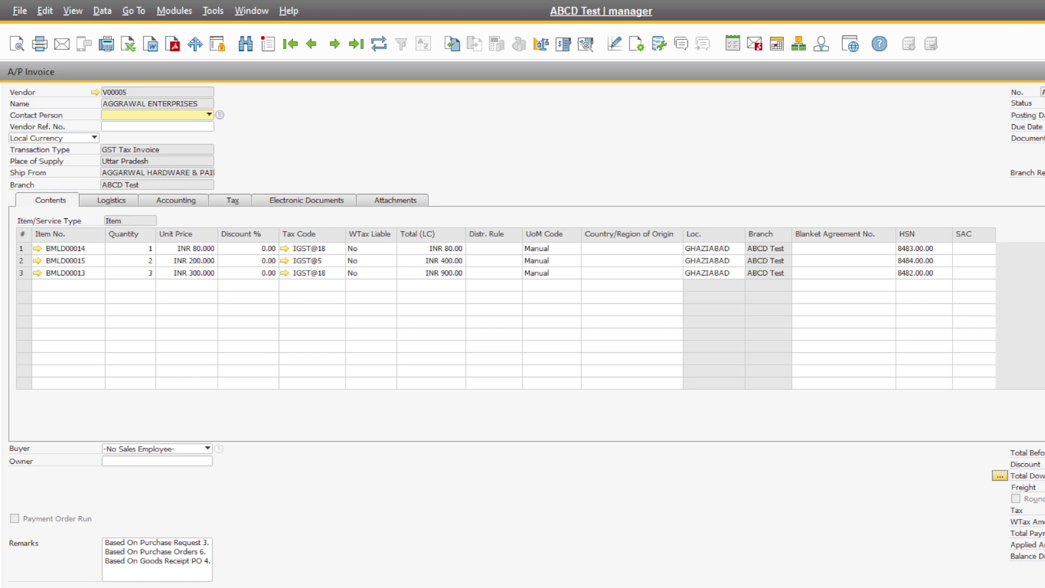
key("Escape")
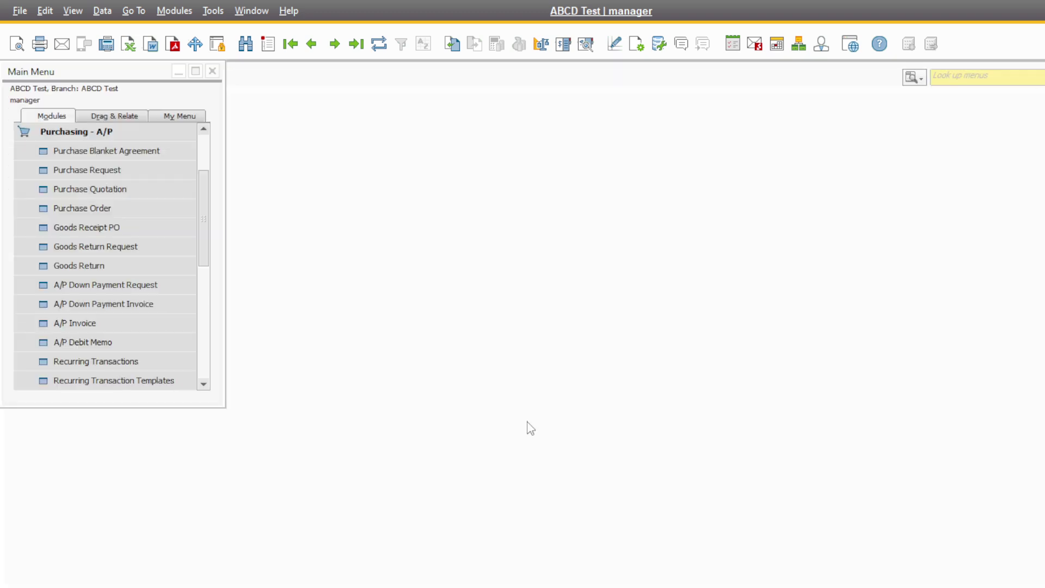
Start a new A/P invoice and choose AGGRAWAL ENTERPRISES as its vendor from the business partner list.
left_click(74, 323)
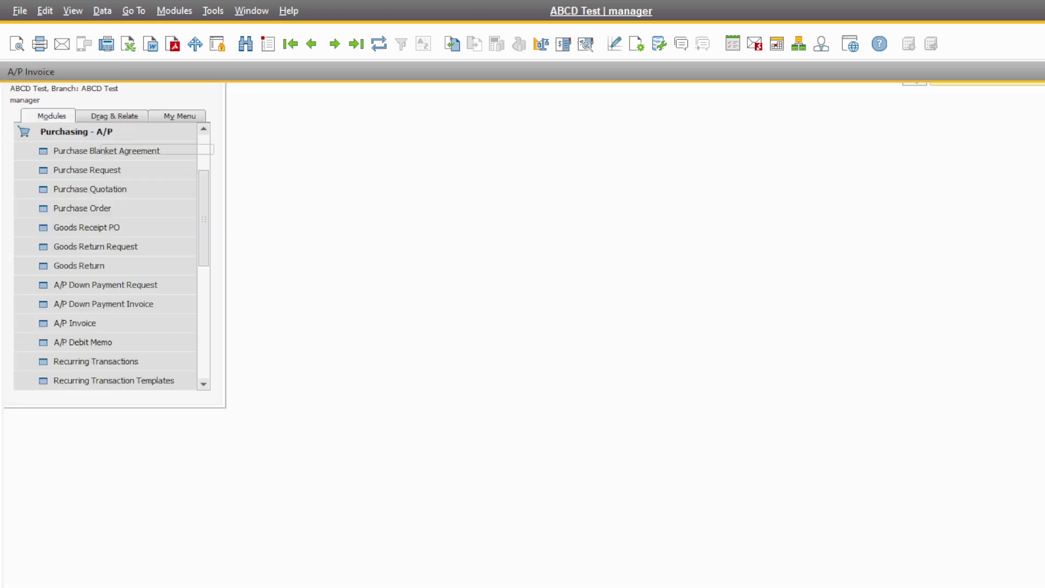
left_click(129, 92)
key("Tab")
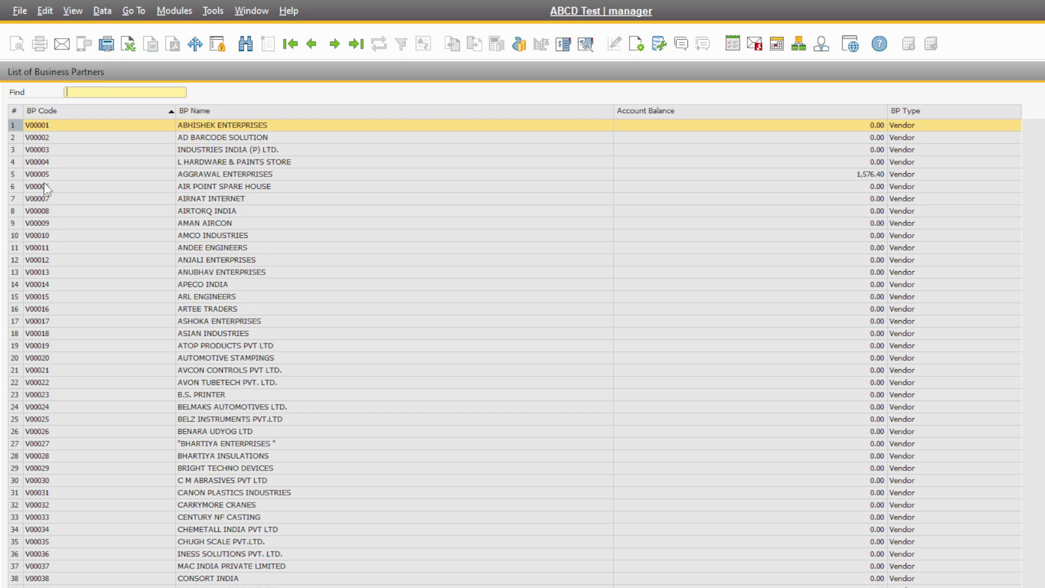
left_click(42, 177)
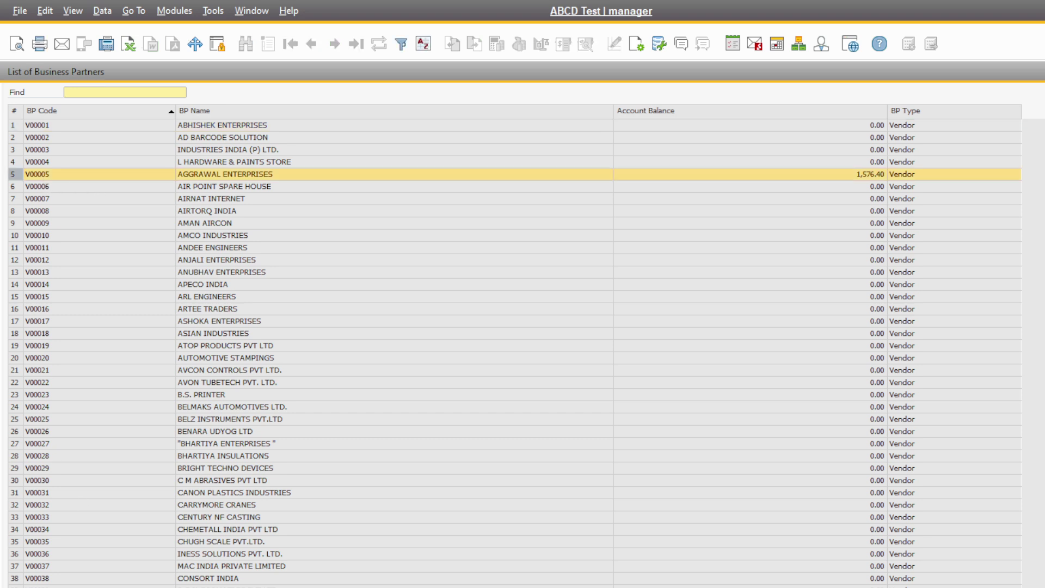
key("Return")
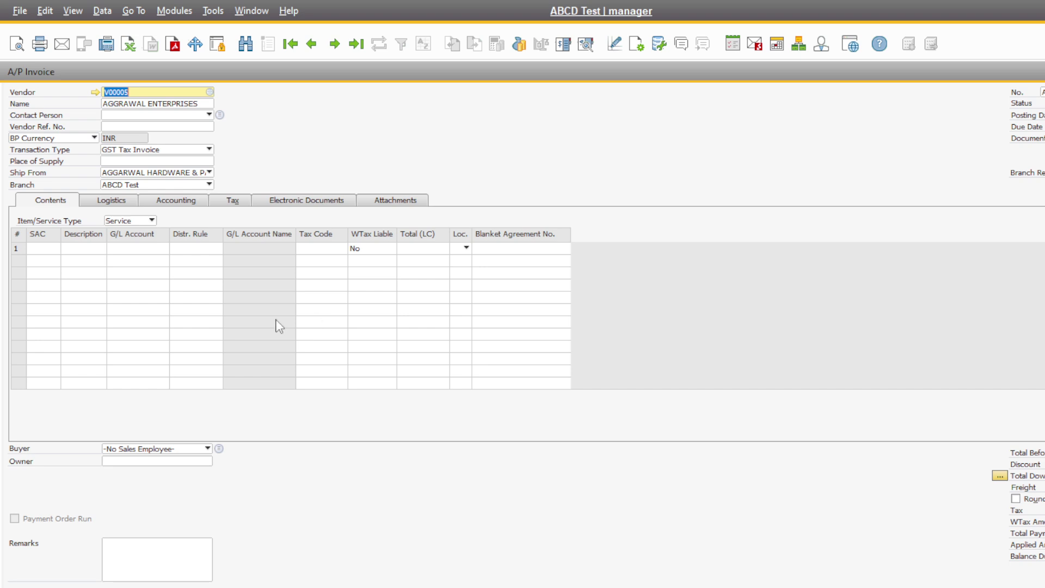
Set the new invoice's item/service type to Item and copy the entire item table from the posted A/P invoice.
left_click(151, 220)
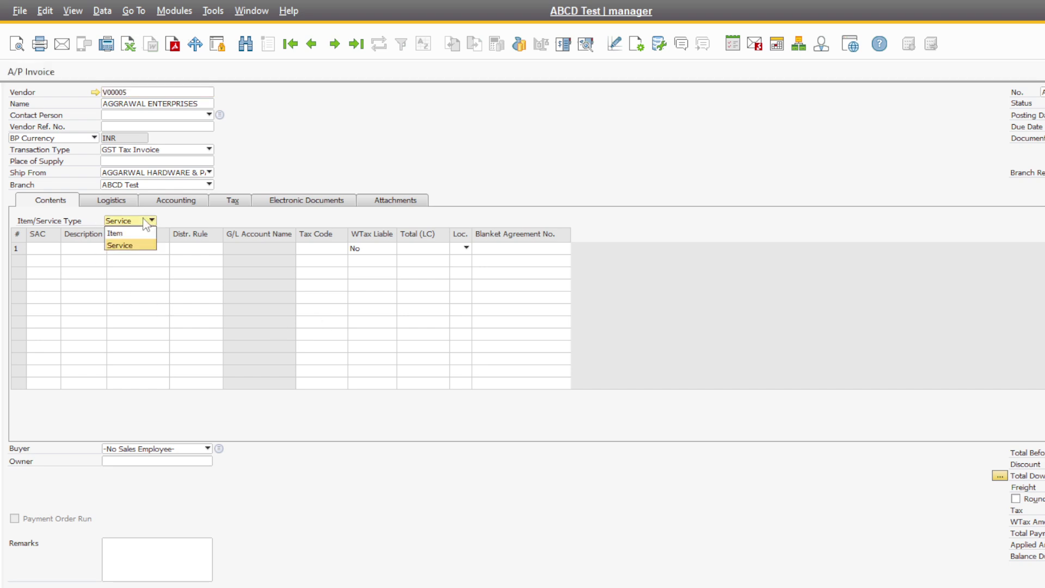
left_click(128, 234)
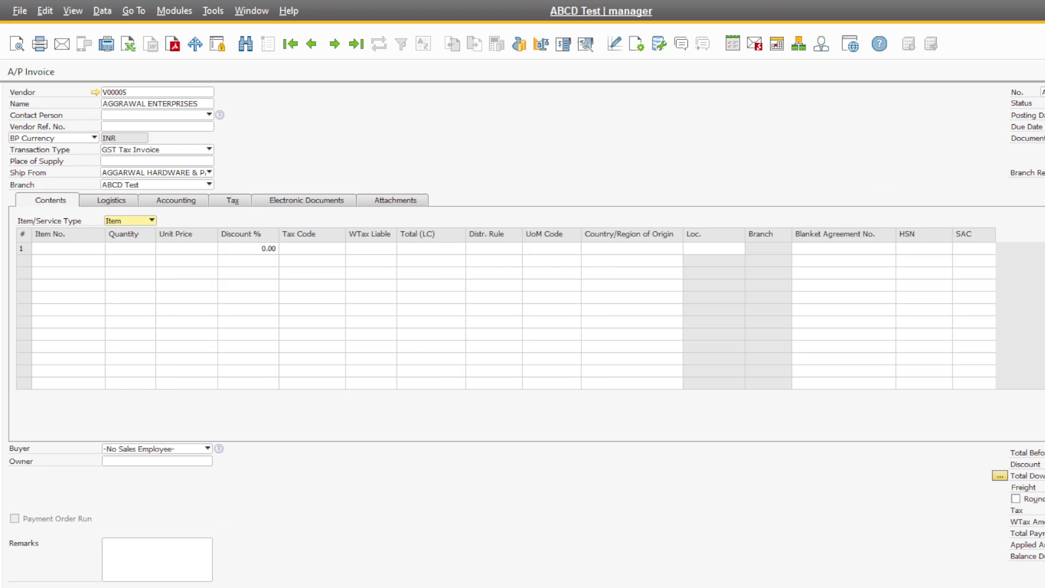
key("Escape")
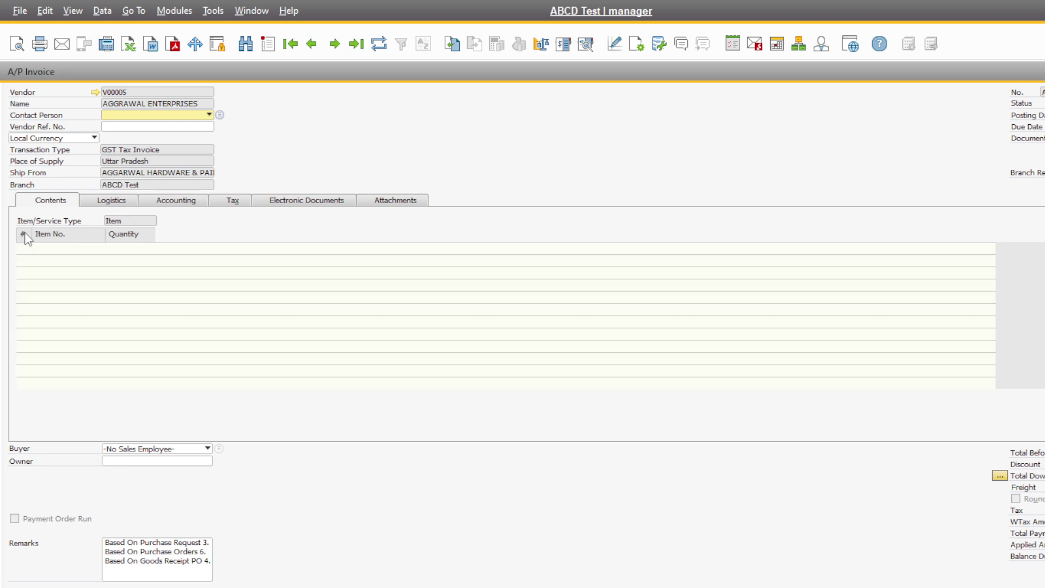
right_click(24, 232)
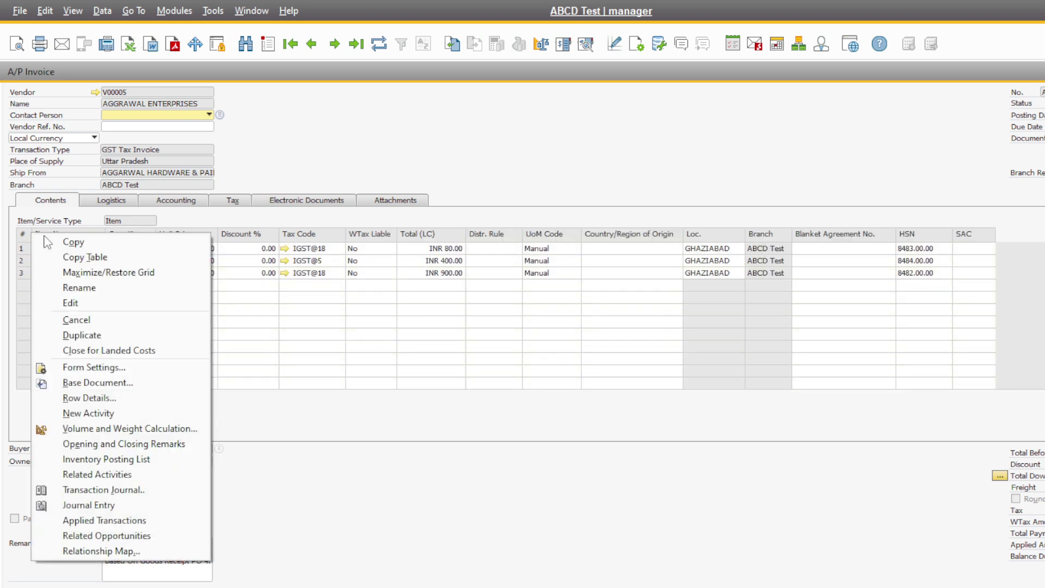
left_click(103, 258)
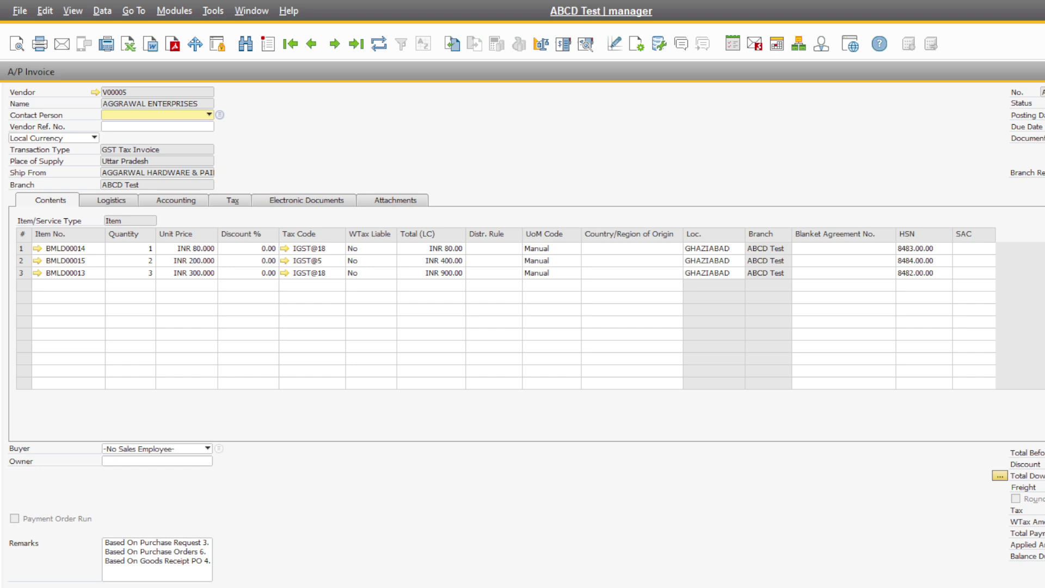
key("Escape")
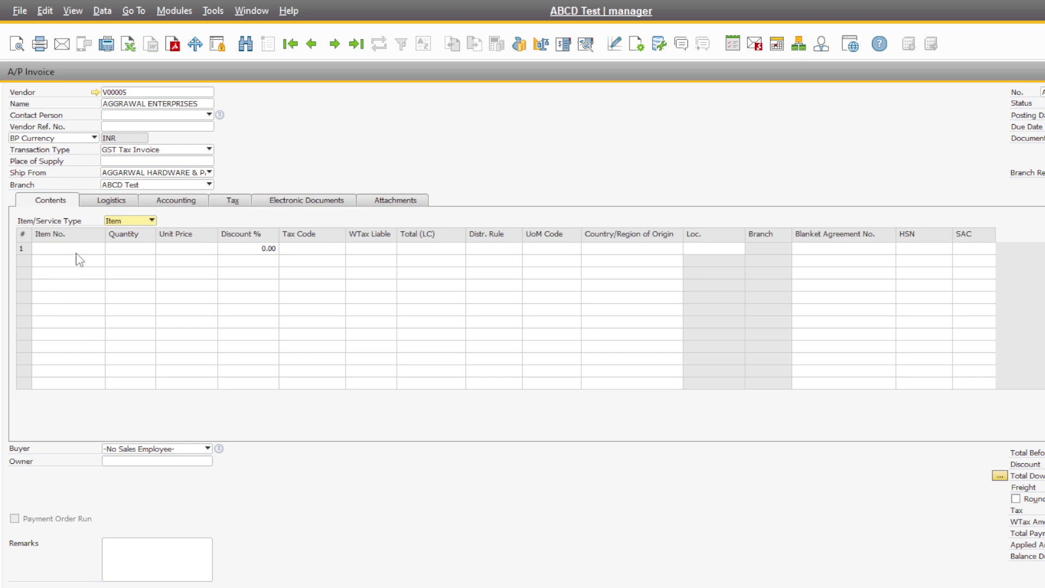
Set the transaction type to GST Debit Memo and paste the copied item rows, treating the contents as including header information.
left_click(202, 150)
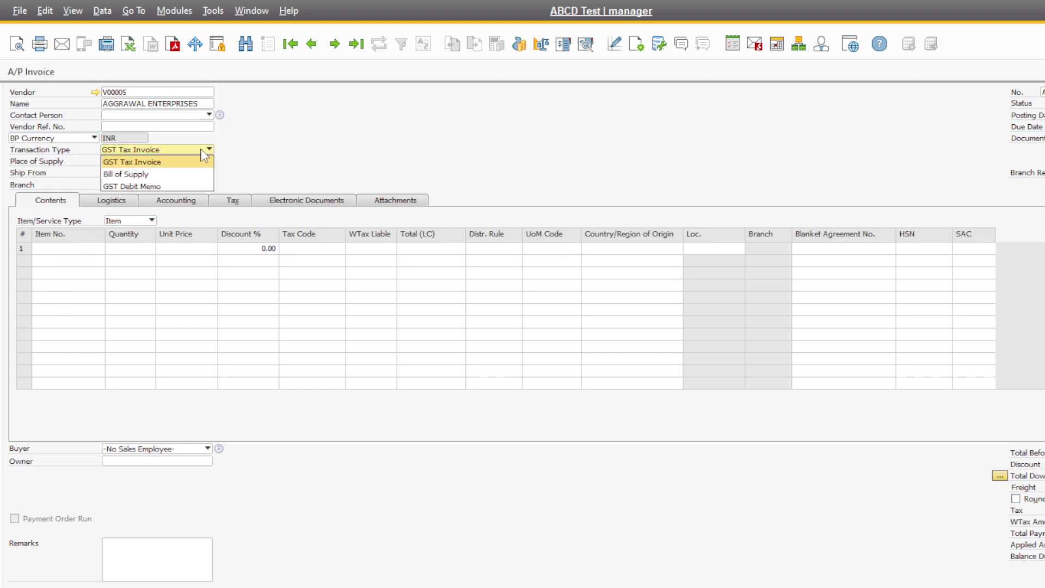
left_click(154, 185)
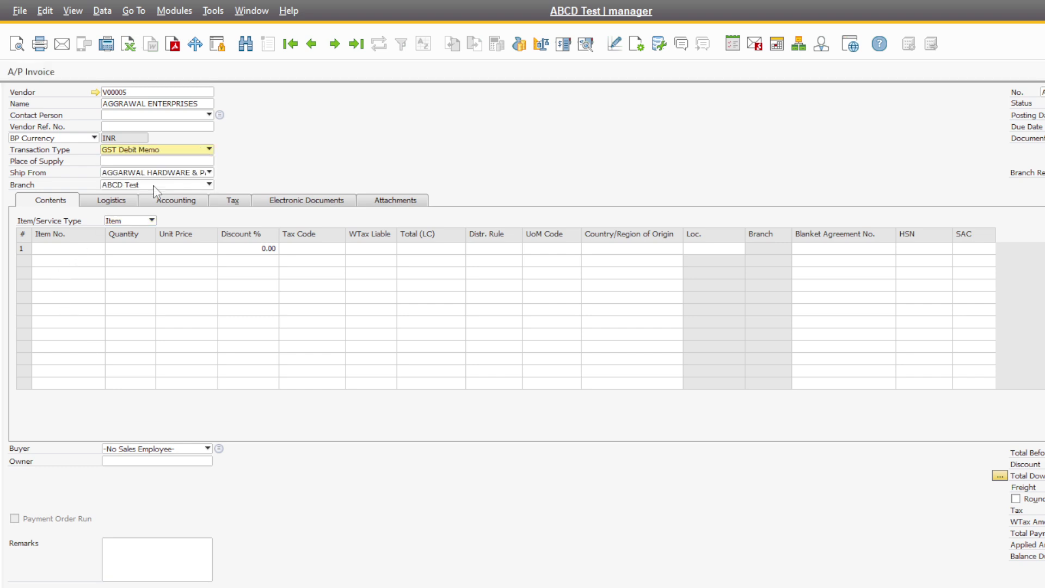
left_click(58, 248)
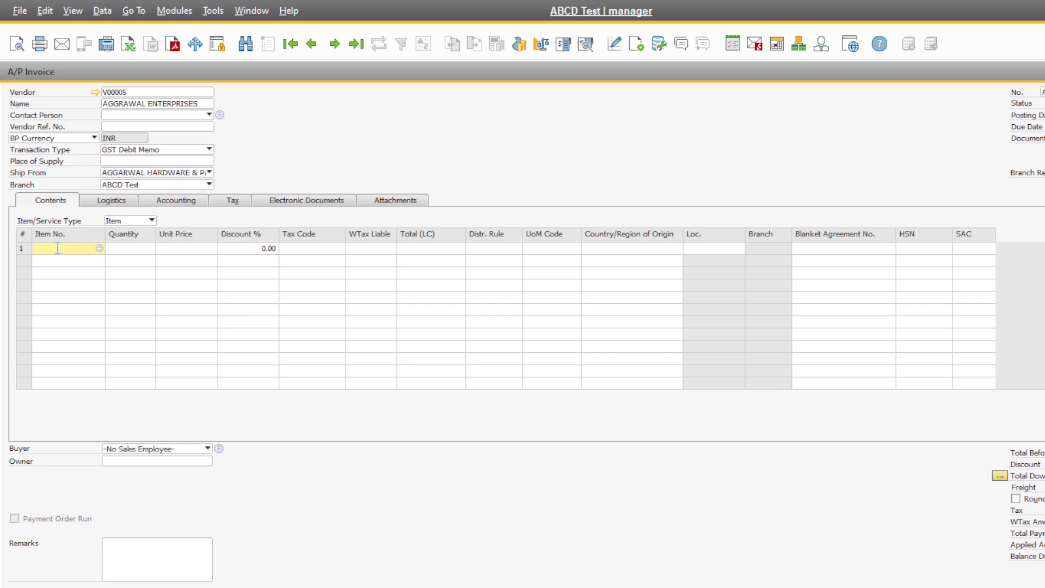
key("ctrl+v")
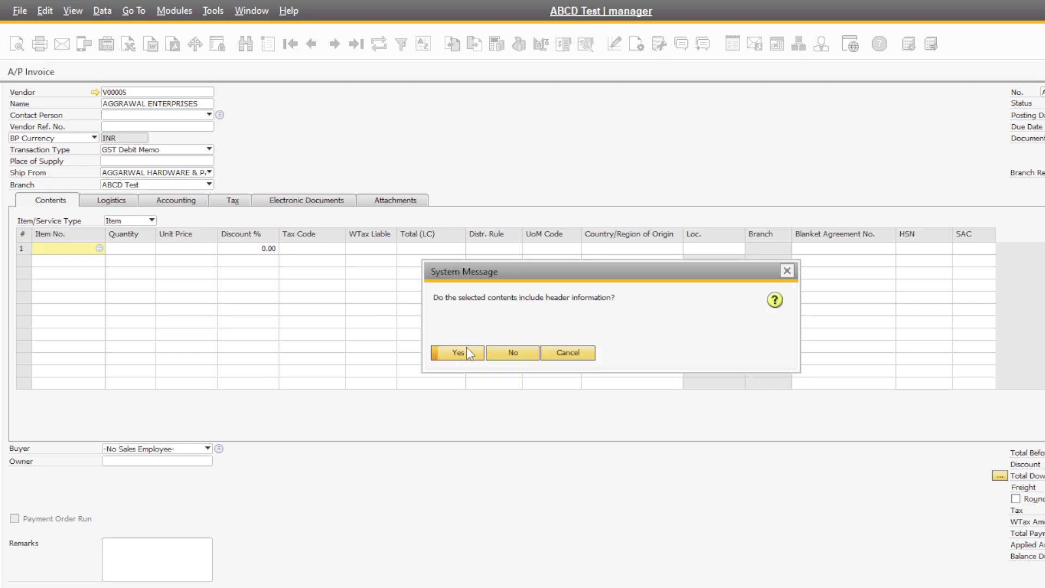
left_click(458, 353)
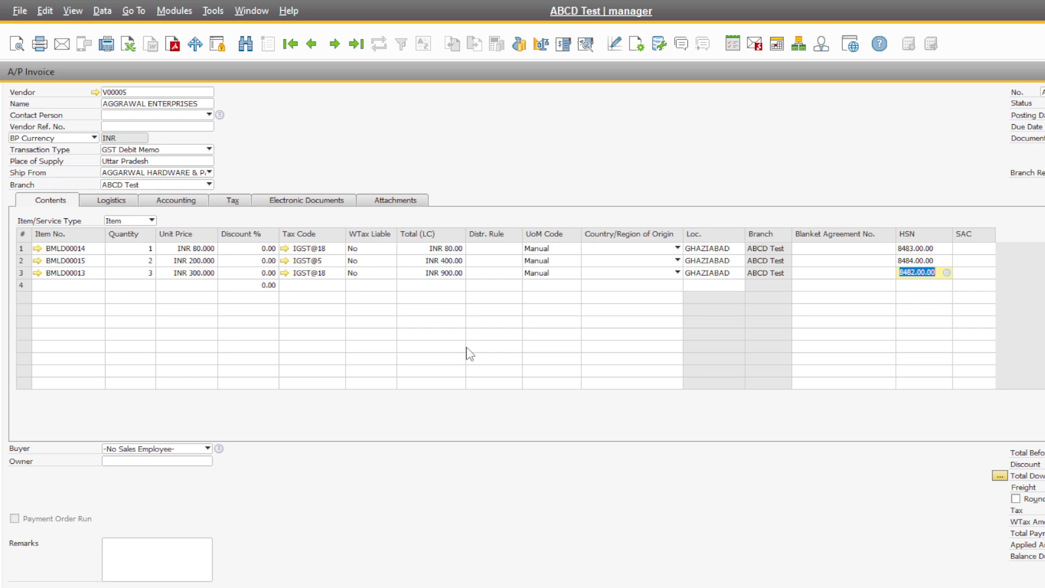
Set the unit prices to 2 for BMLD00014, 3 for BMLD00015 and 4 for BMLD00013.
left_click(205, 248)
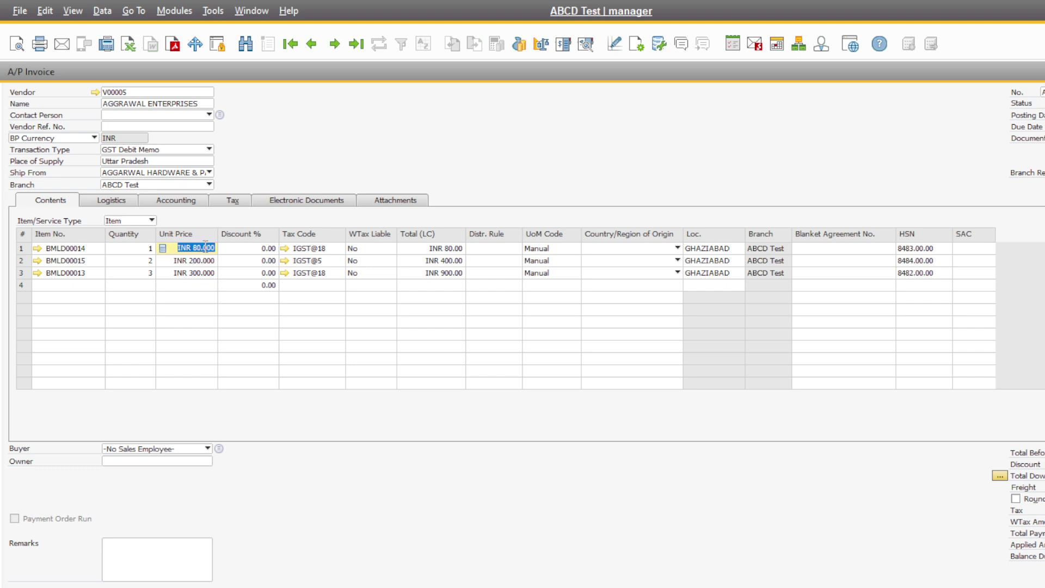
key("BackSpace")
type("2")
left_click(198, 273)
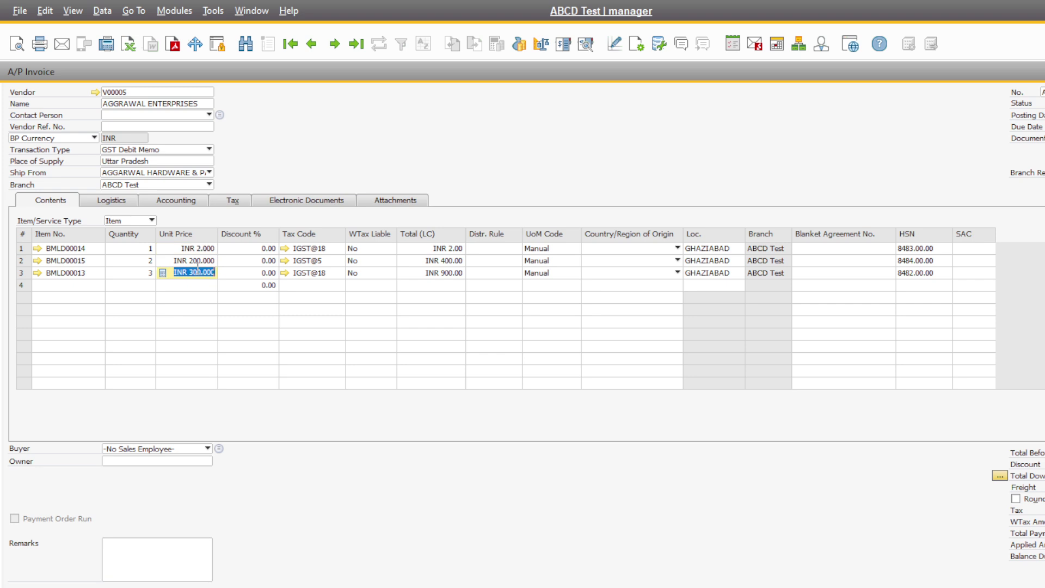
left_click(198, 261)
type("3")
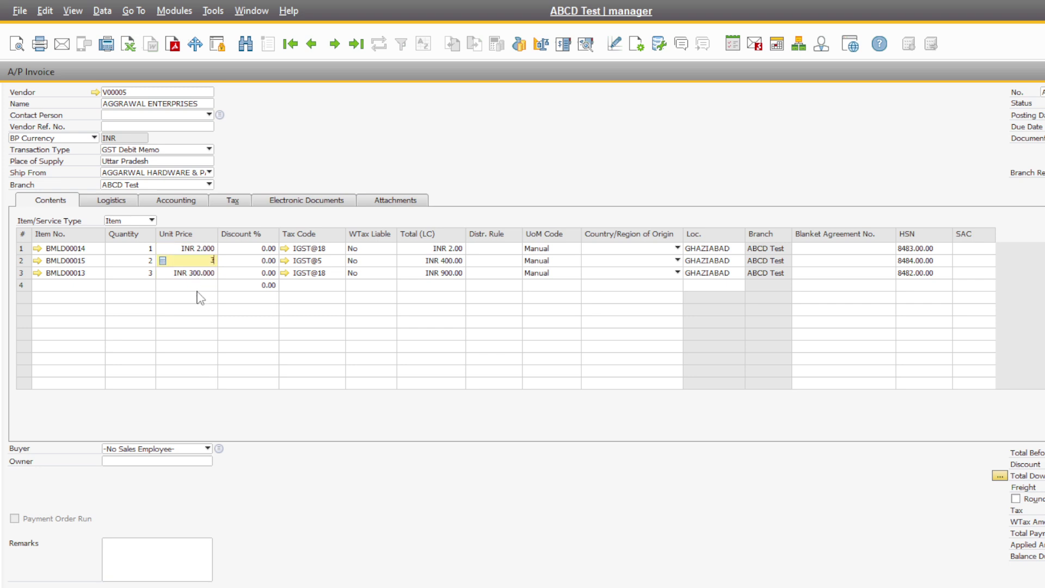
left_click(201, 274)
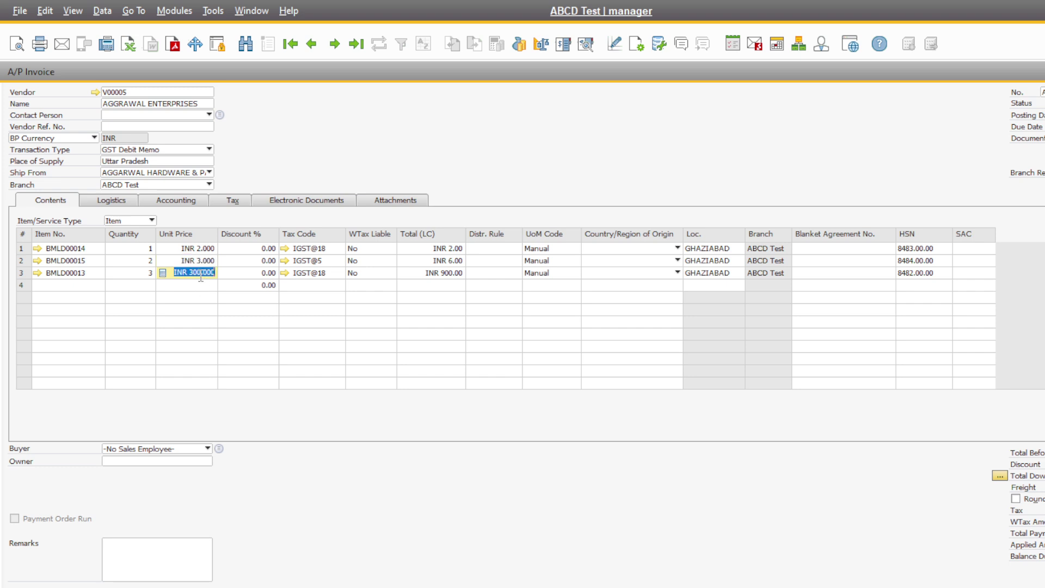
type("4")
key("Tab")
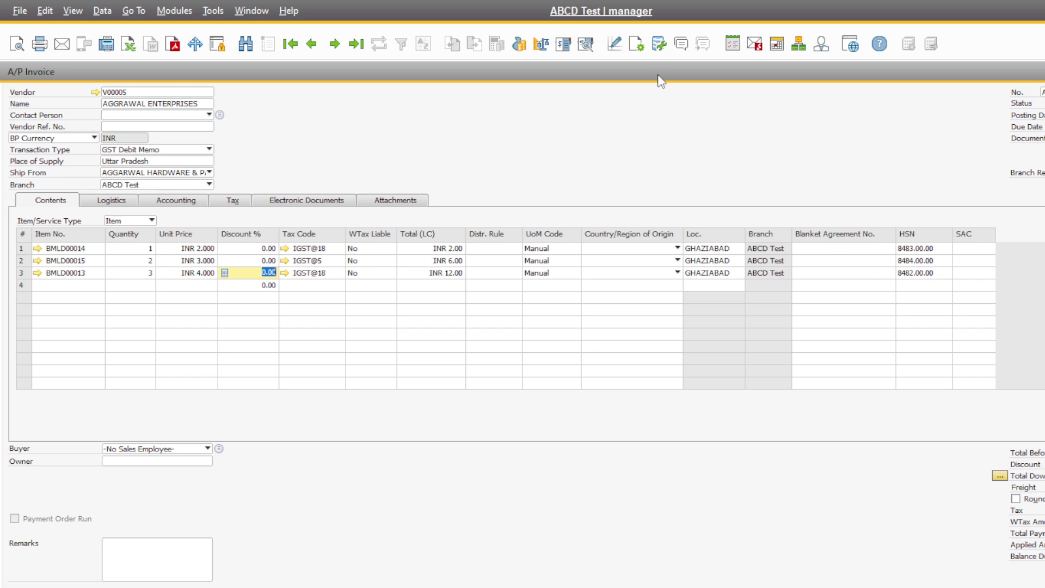
Find the Without Qty Posting column in the invoice's form settings using "wit" and make it visible in the item table.
left_click(636, 44)
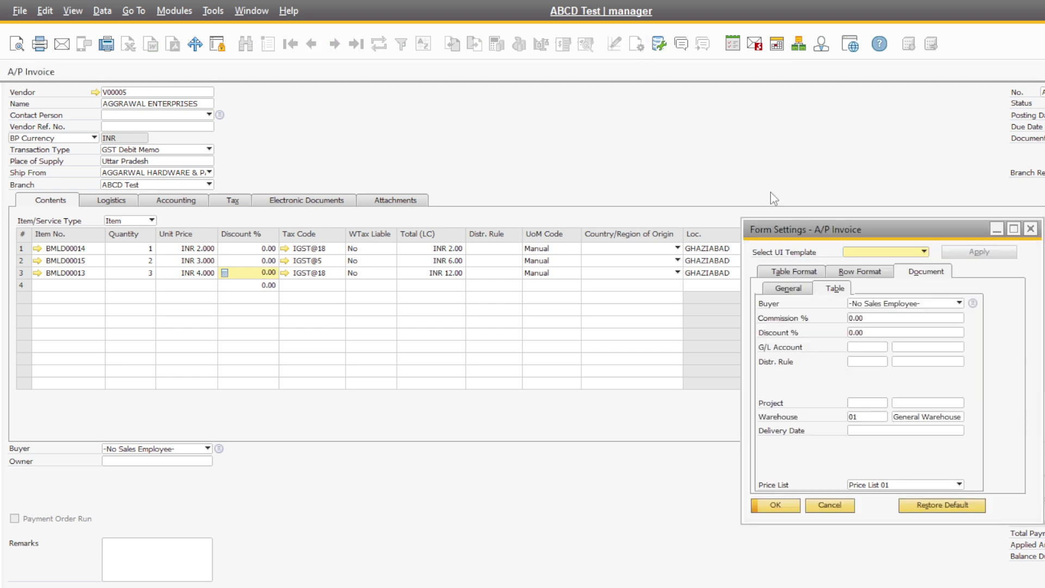
left_click(796, 273)
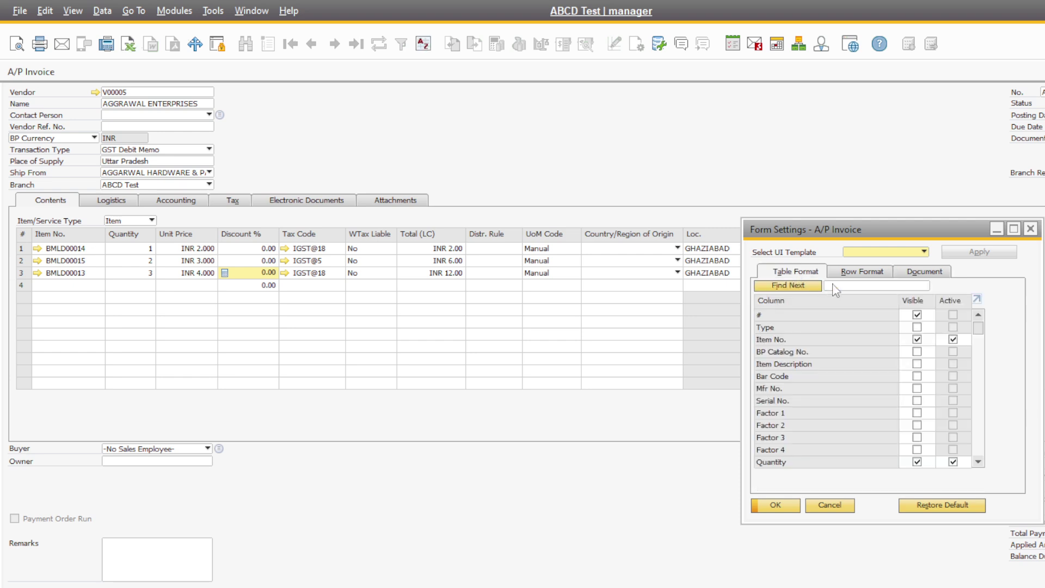
left_click(833, 285)
type("wit")
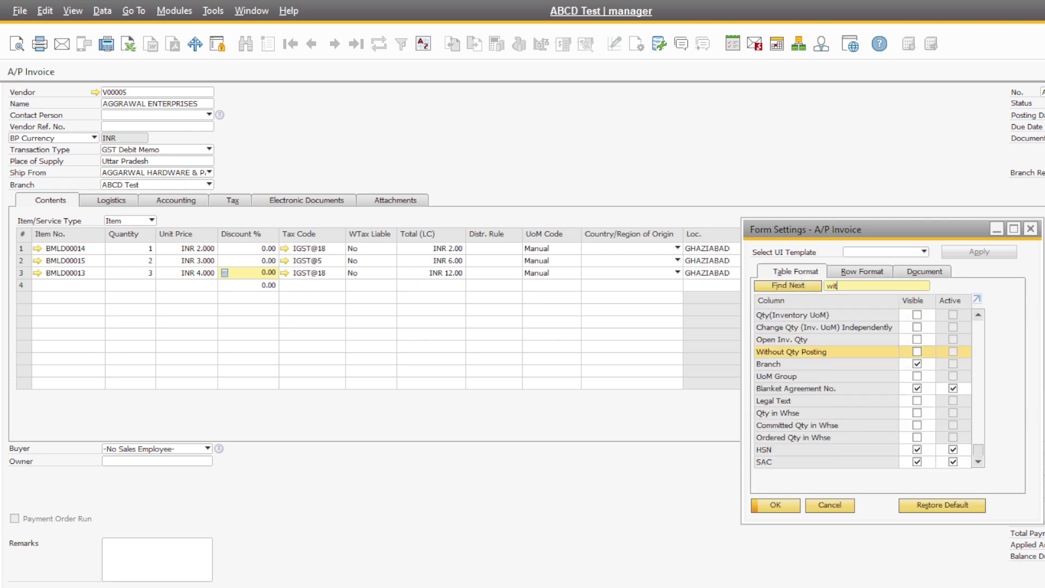
left_click(918, 353)
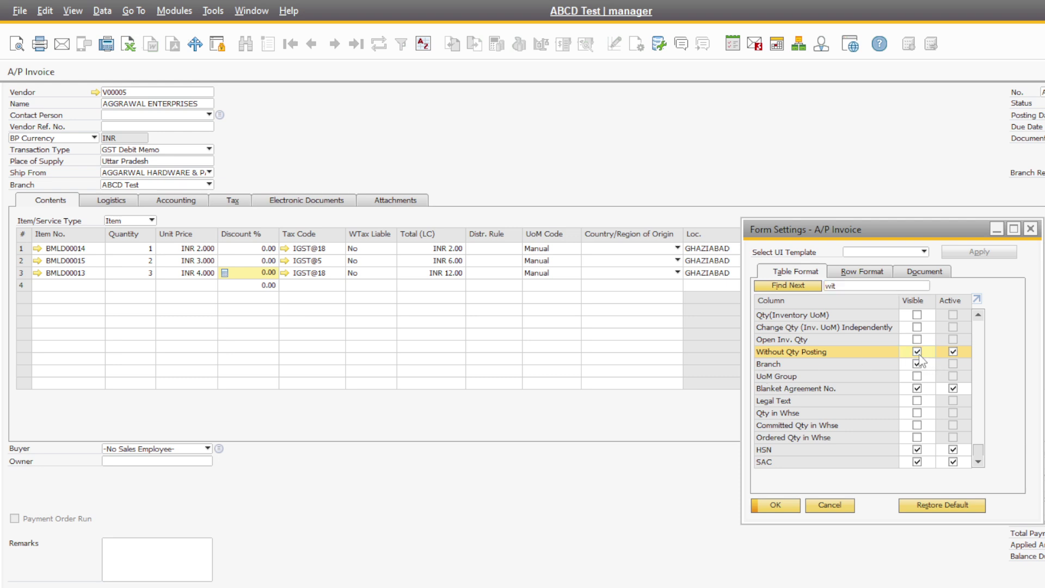
left_click(776, 506)
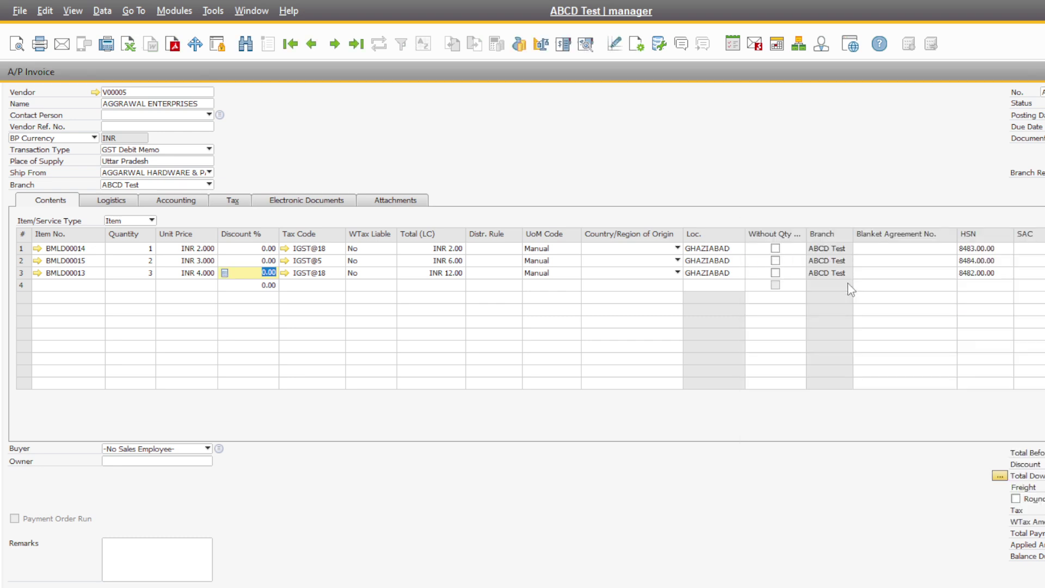
Make the Item Description column visible in the A/P invoice's item table through the form settings.
left_click(641, 49)
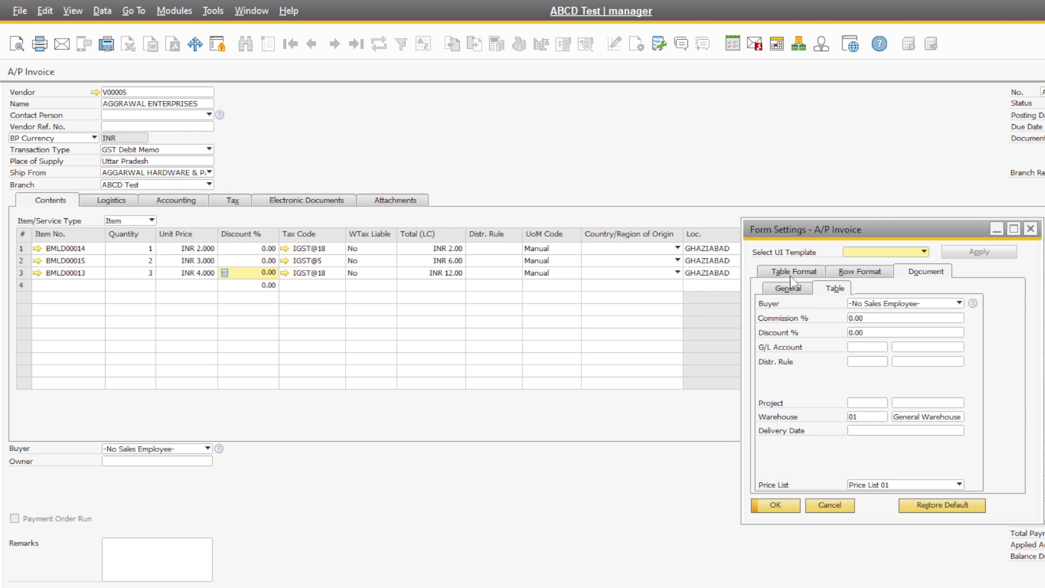
left_click(792, 273)
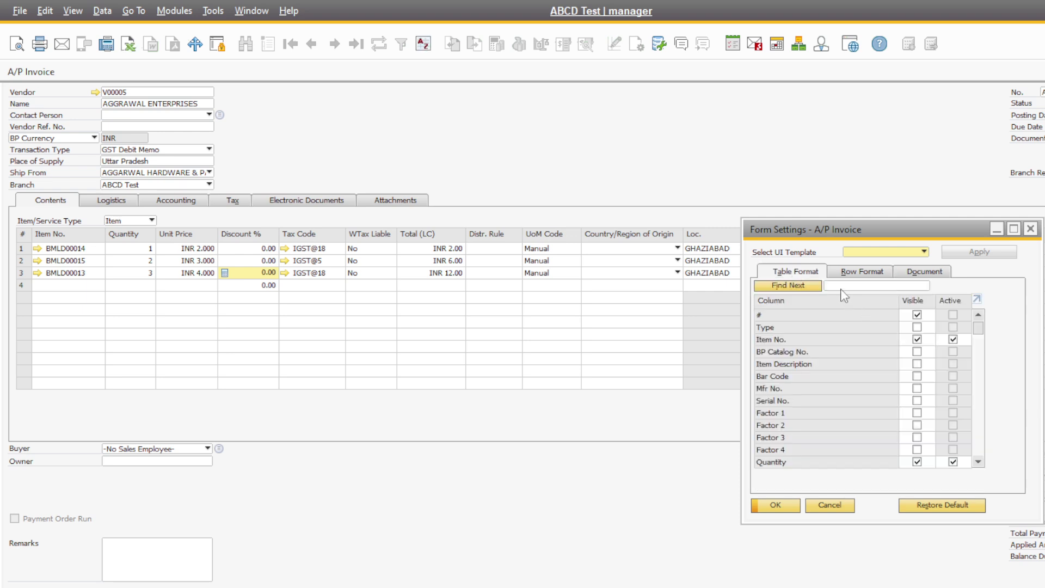
left_click(841, 287)
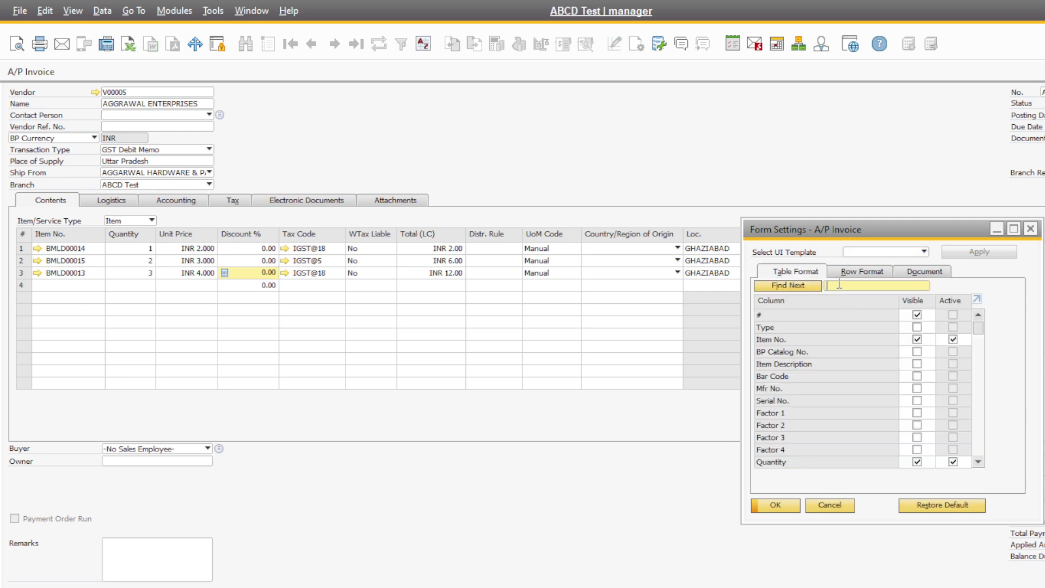
left_click(917, 363)
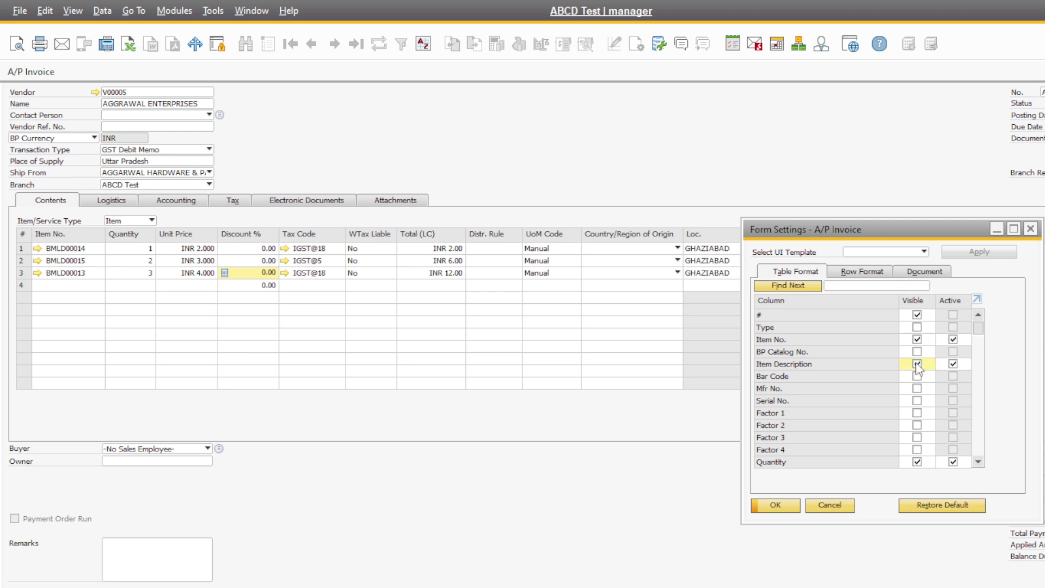
left_click(776, 506)
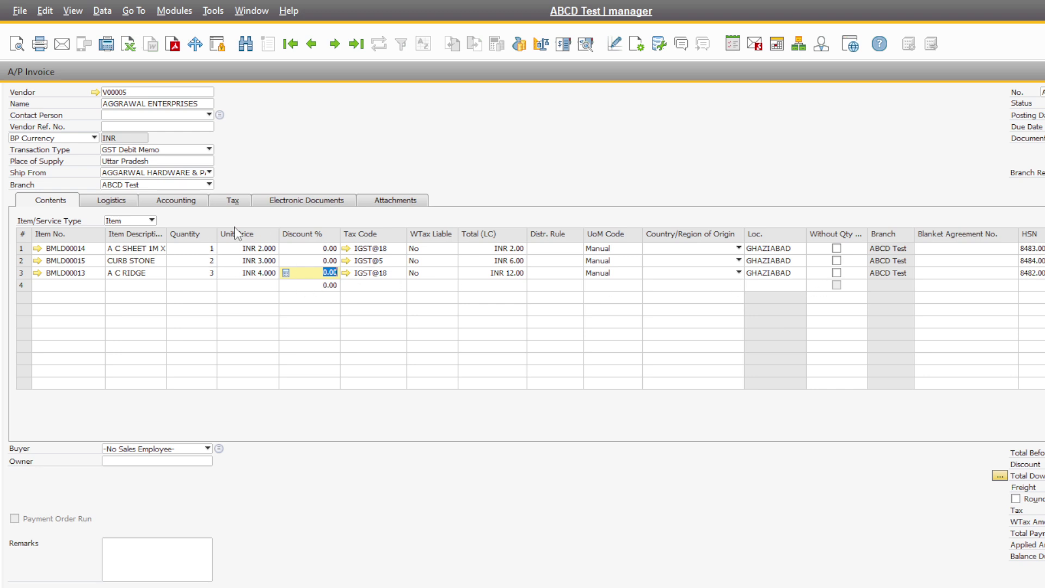
Mark all three item rows as Without Qty Posting.
left_click(837, 248)
left_click(836, 260)
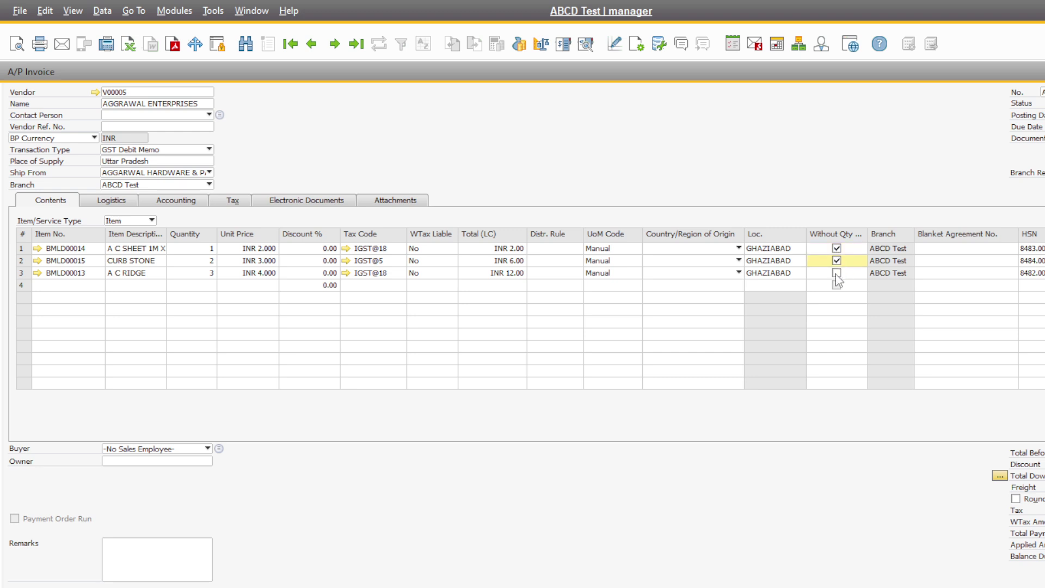
left_click(837, 273)
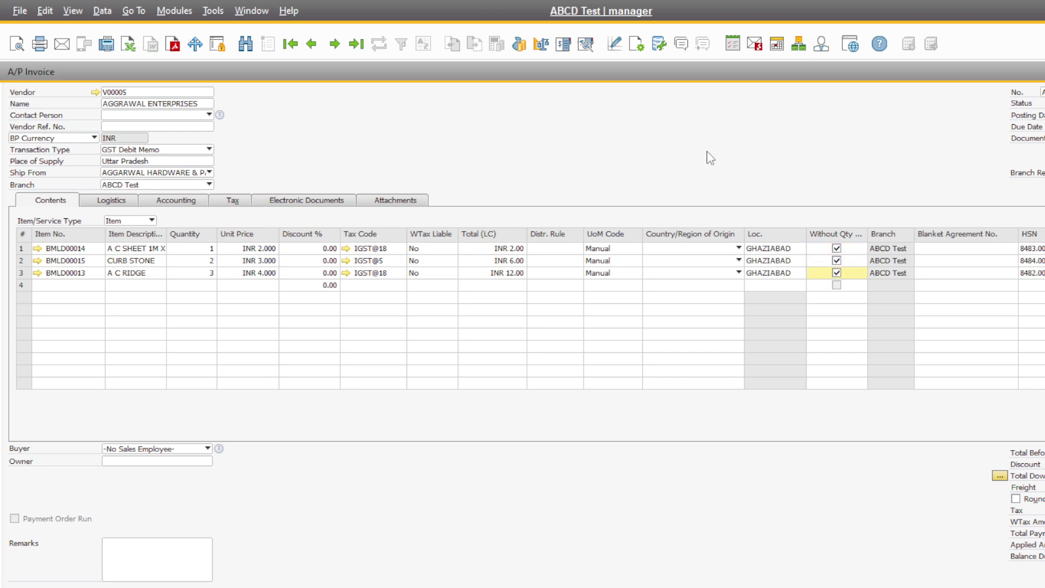
left_click(590, 46)
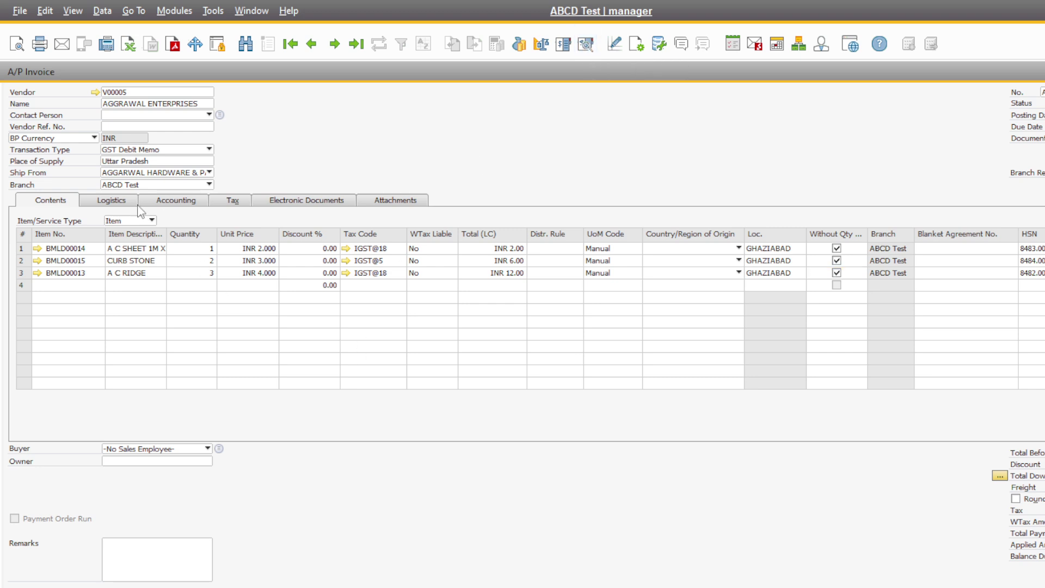
Enter 3 as the original reference number and 04/01/24 as its date in the tax details, consulting the posted invoice.
left_click(236, 199)
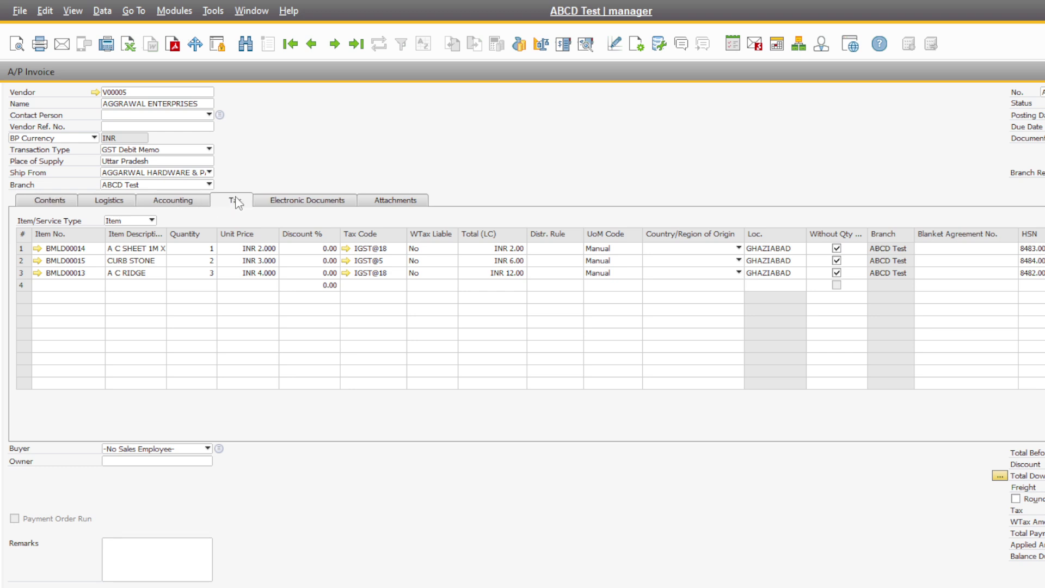
left_click(143, 300)
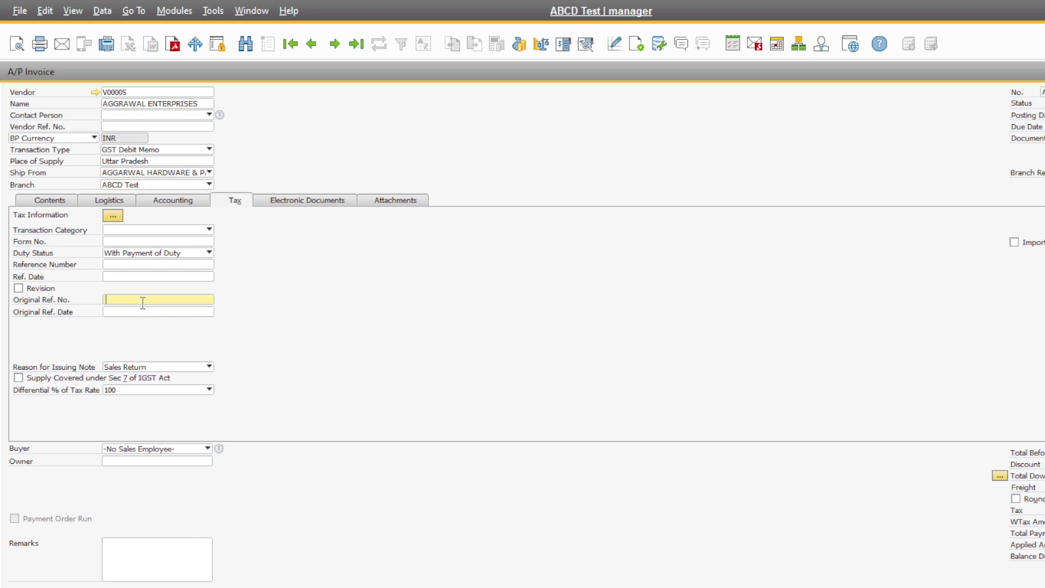
type("3")
left_click(126, 312)
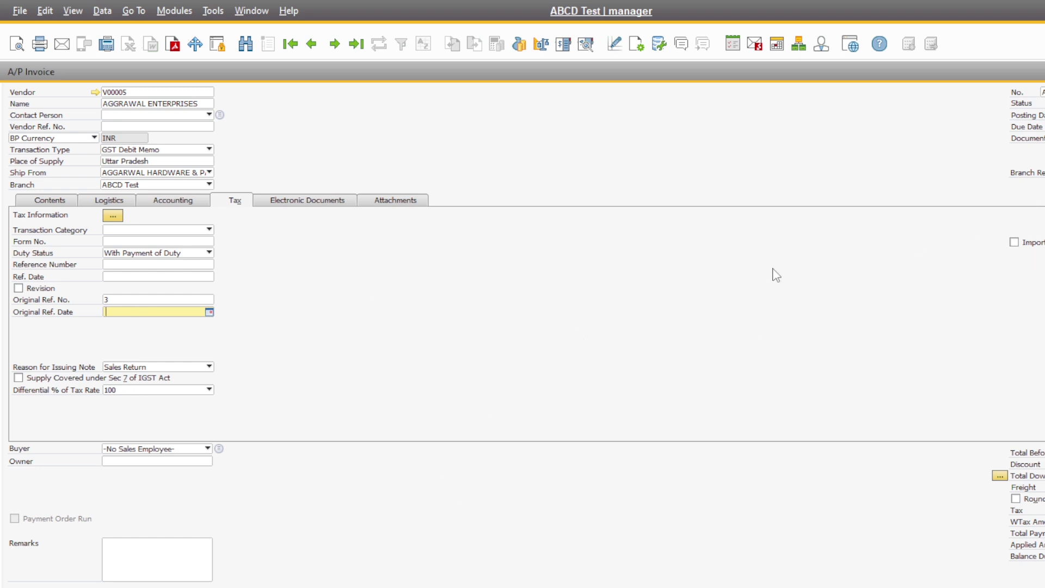
key("Escape")
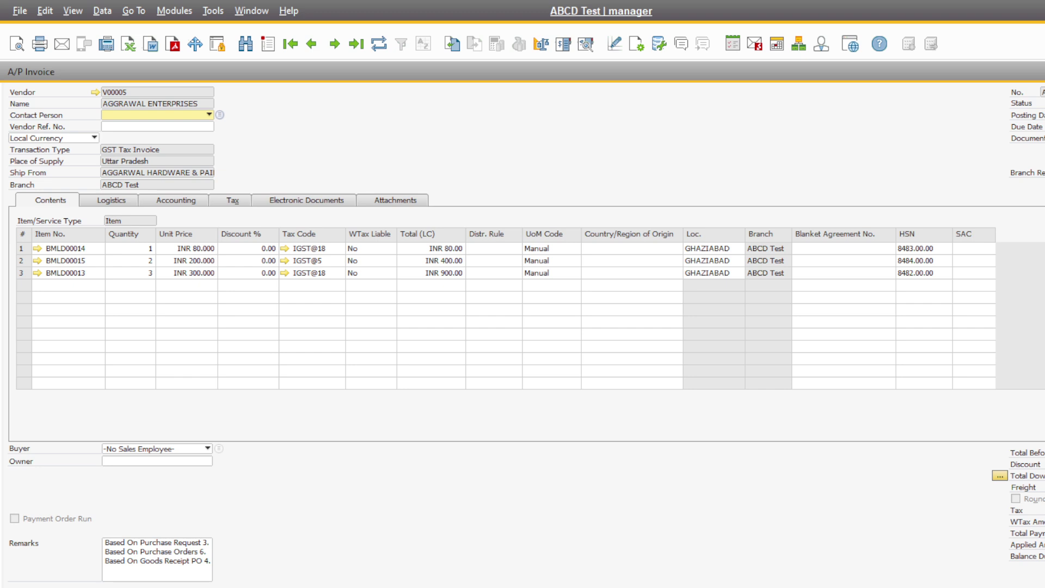
key("Escape")
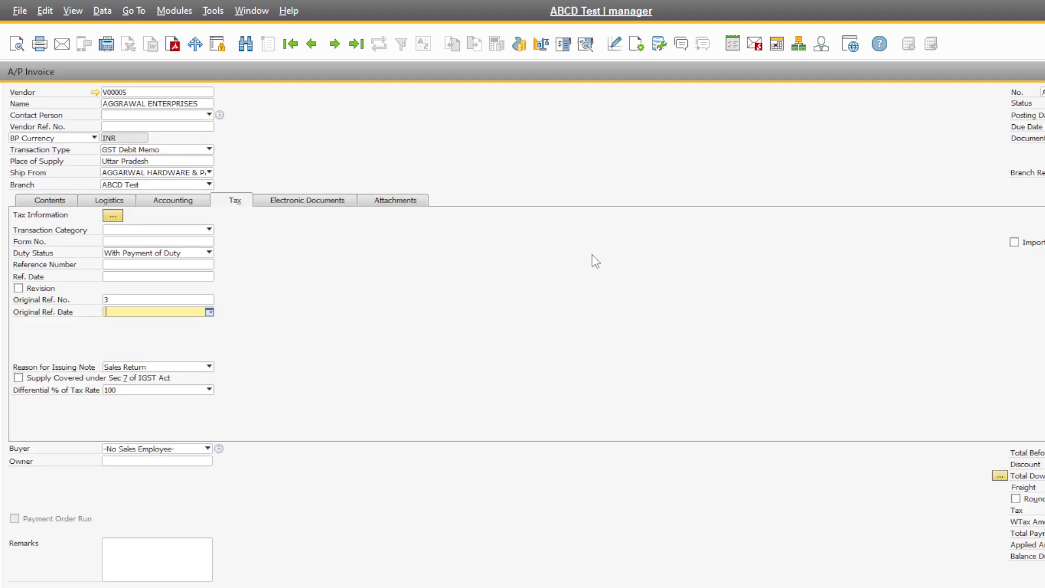
type("4")
key("Tab")
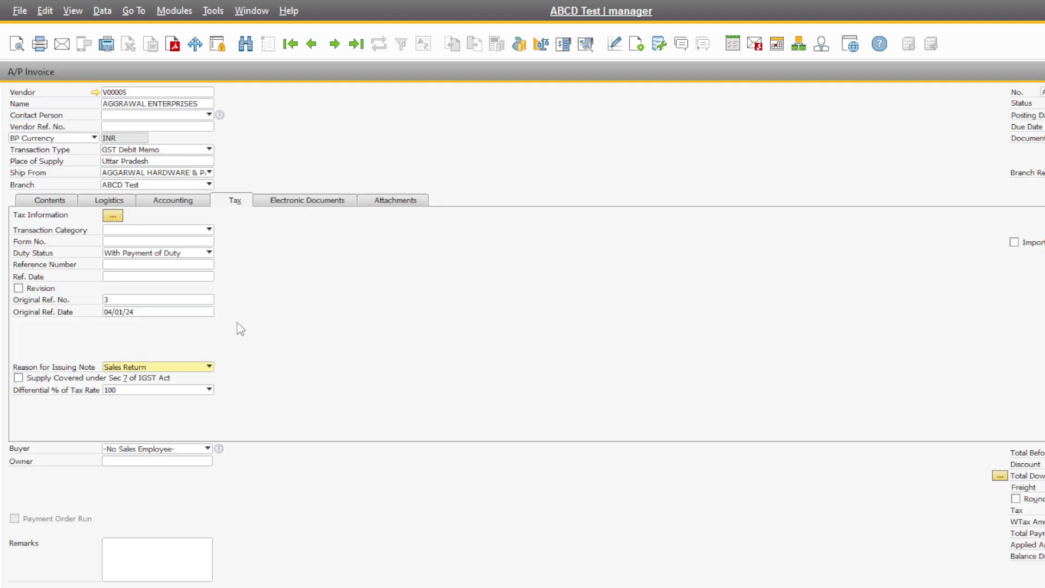
Preview the journal entry for the GST Debit Memo invoice with its item rows marked Without Qty Posting.
left_click(53, 202)
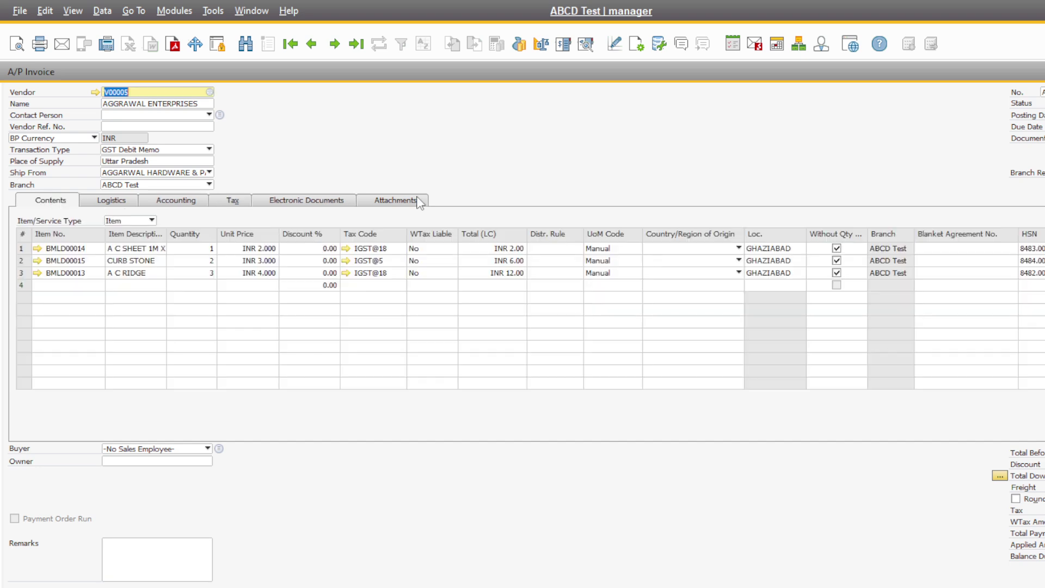
left_click(586, 45)
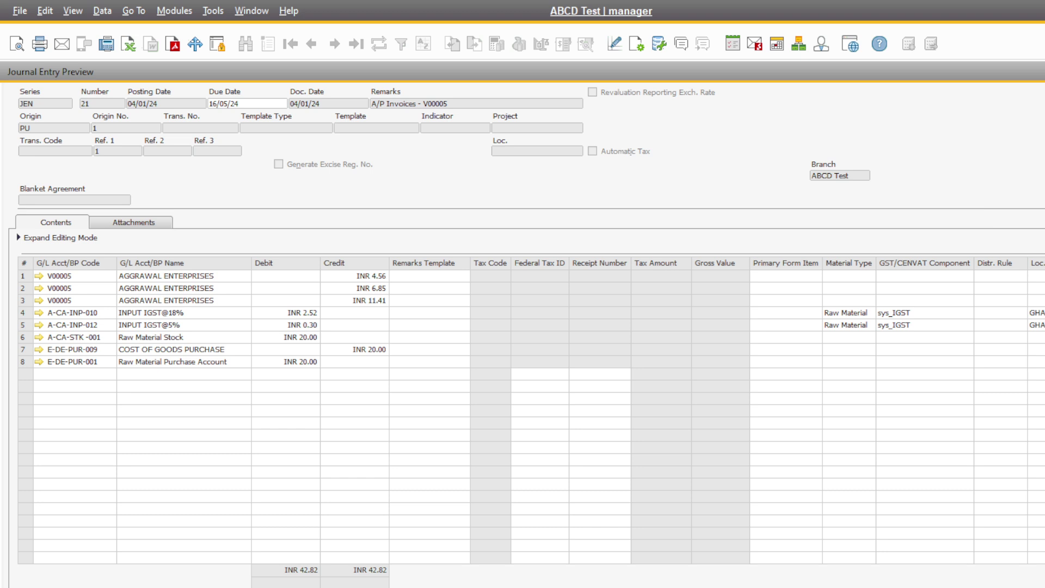
key("Escape")
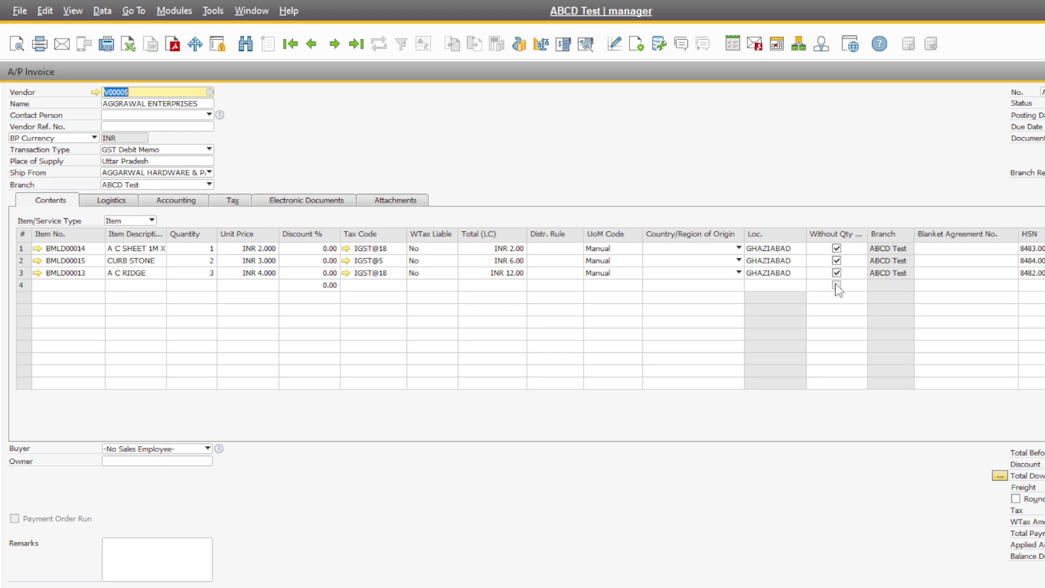
Review the debit memo invoice's accounting and tax details and look at the posted A/P invoice for comparison.
left_click(181, 202)
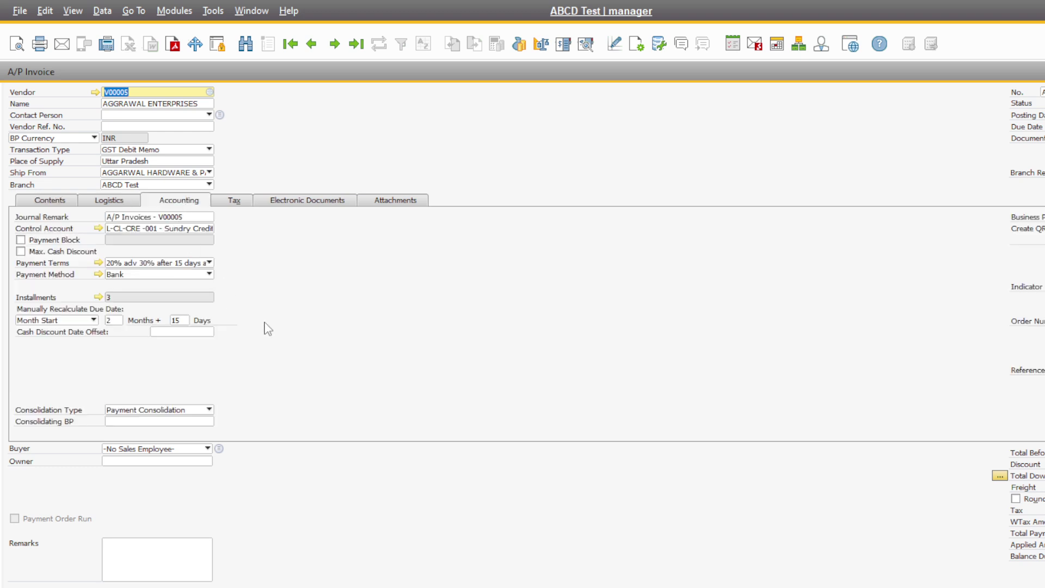
left_click(235, 202)
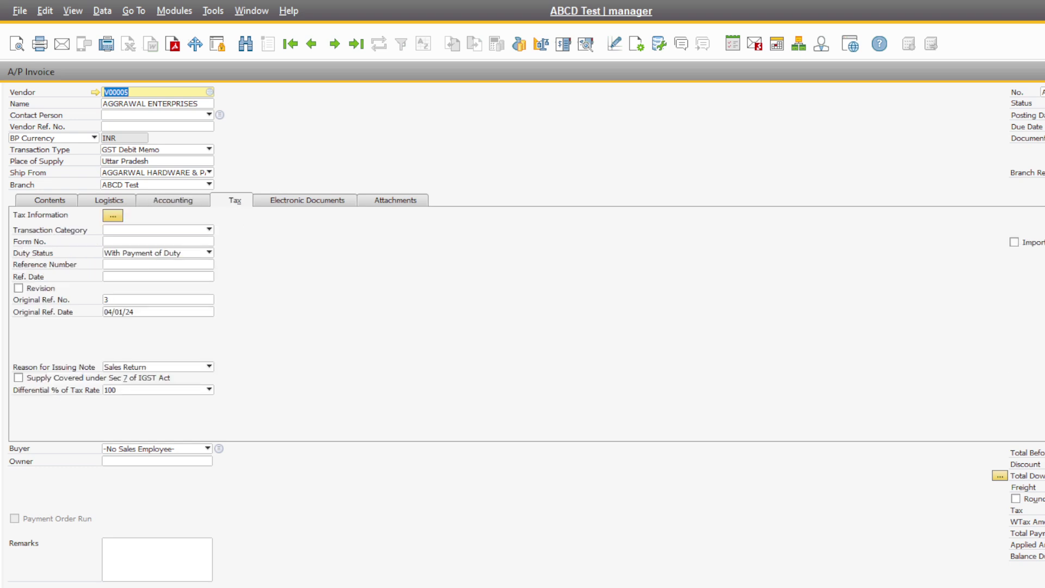
key("Escape")
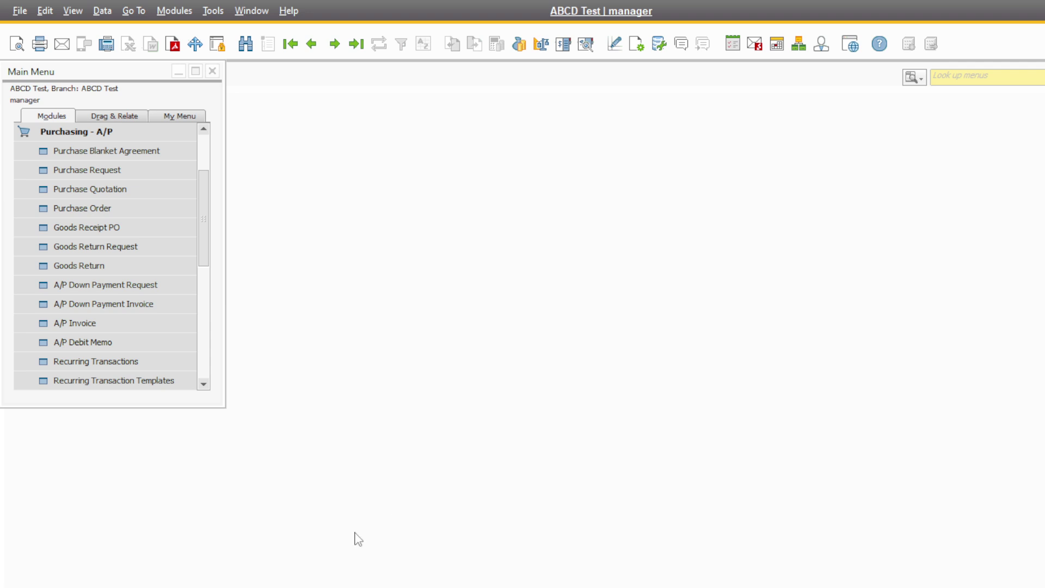
key("ctrl+Tab")
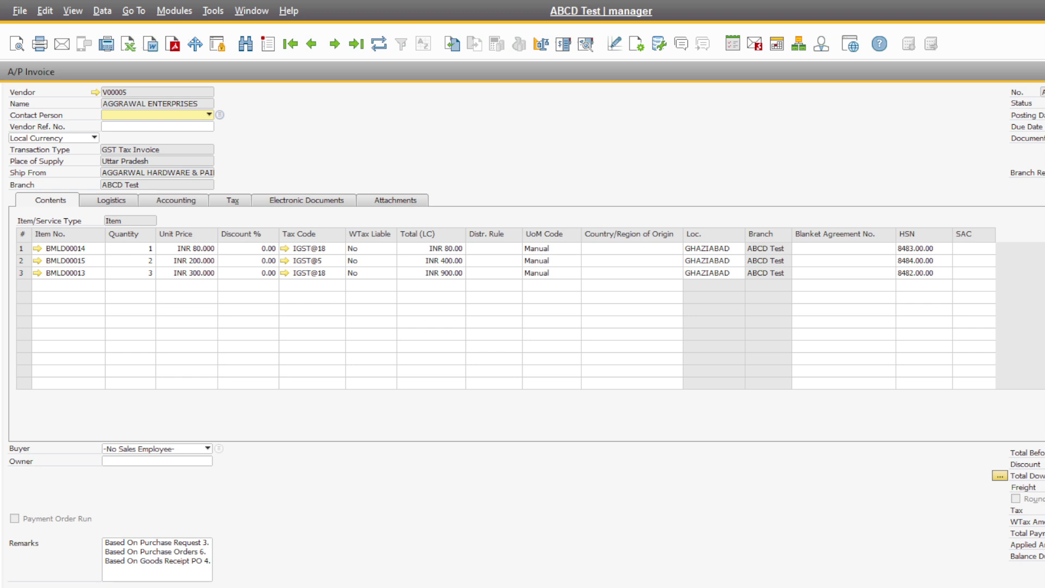
key("ctrl+Tab")
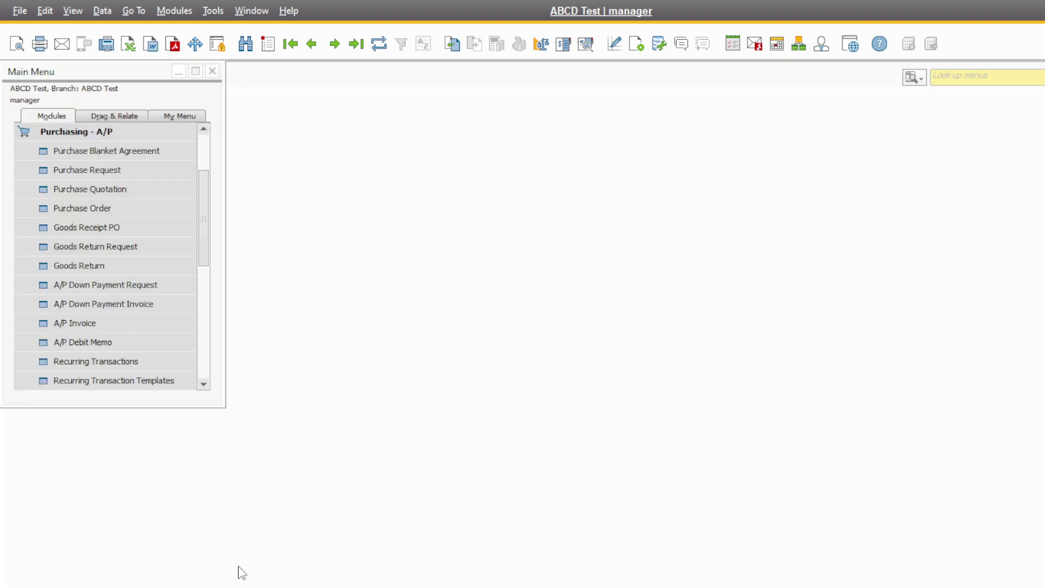
key("ctrl+Tab")
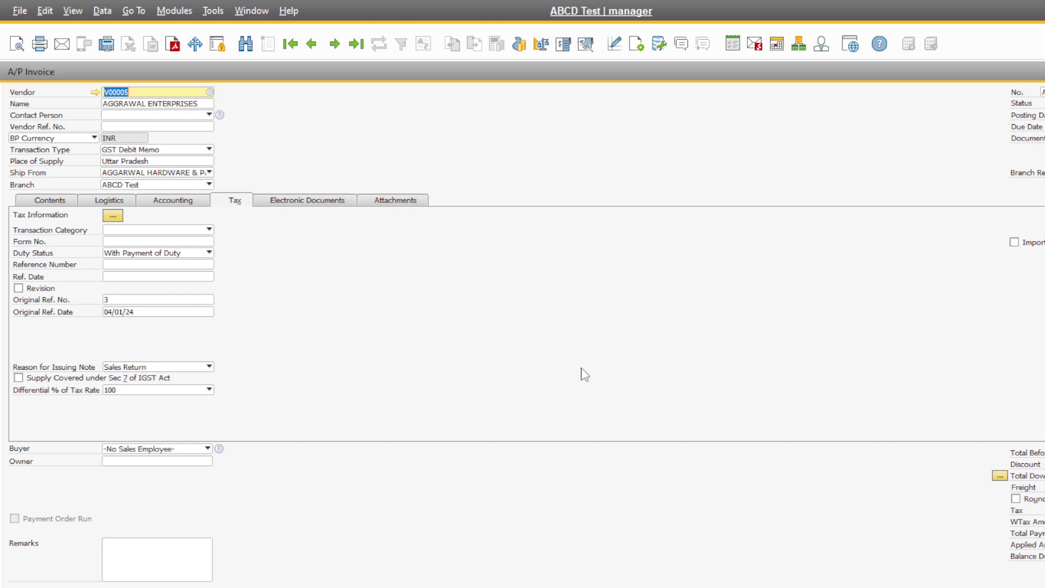
Clear Without Qty Posting on all three item rows and preview the invoice's journal entry.
left_click(44, 202)
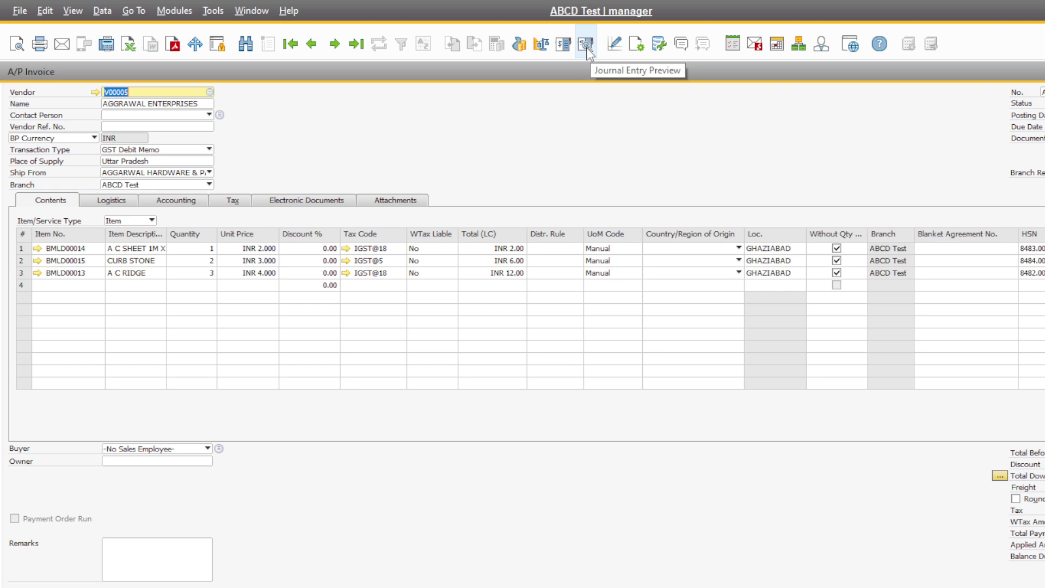
left_click(836, 249)
left_click(837, 261)
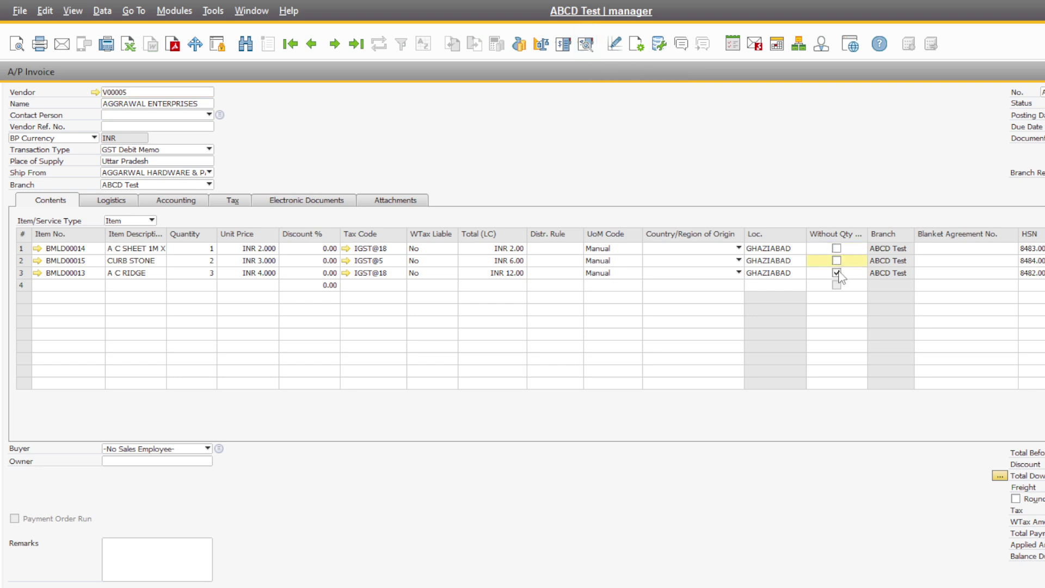
left_click(837, 273)
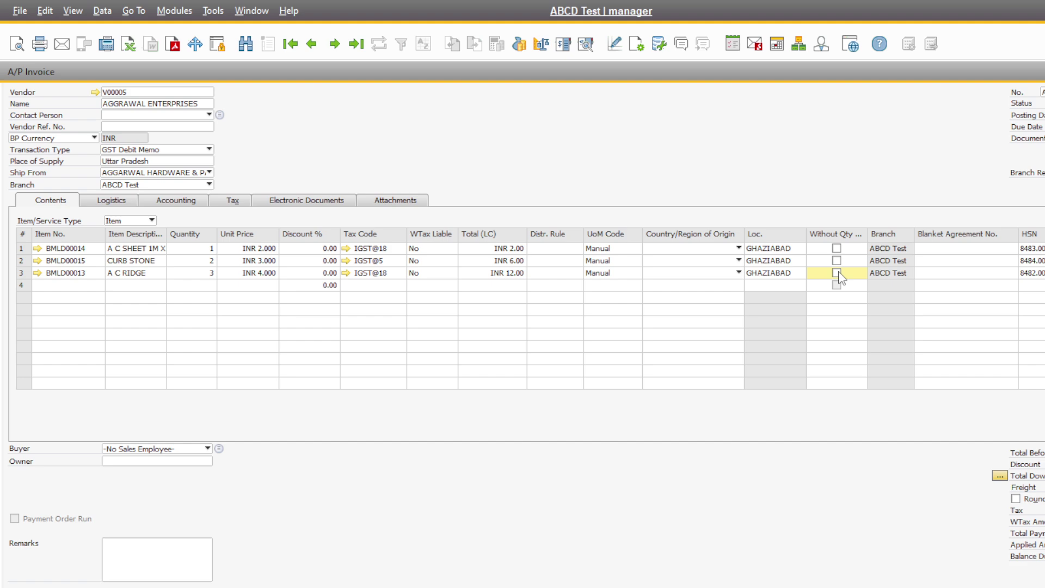
left_click(587, 47)
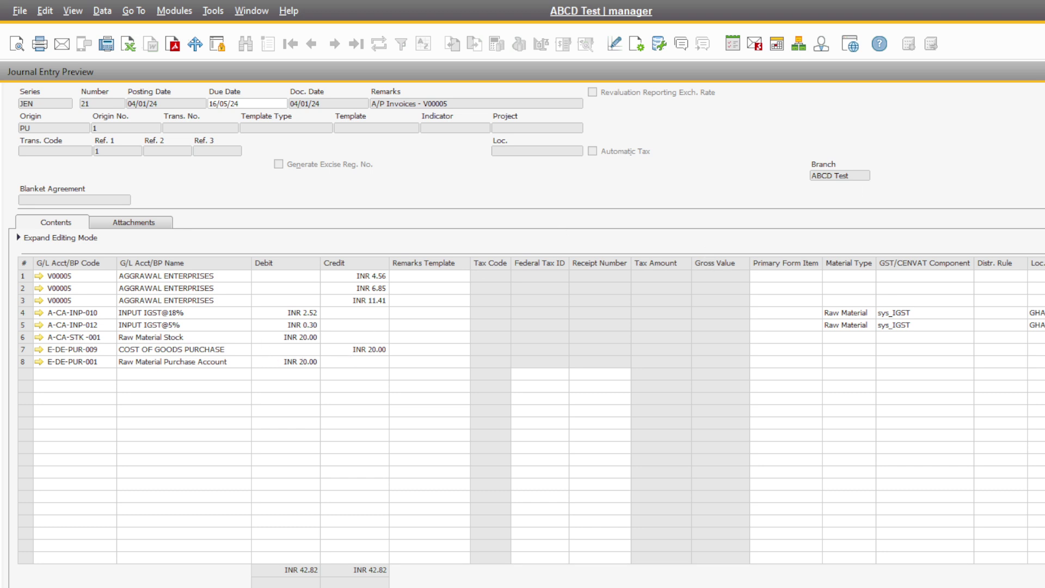
key("Escape")
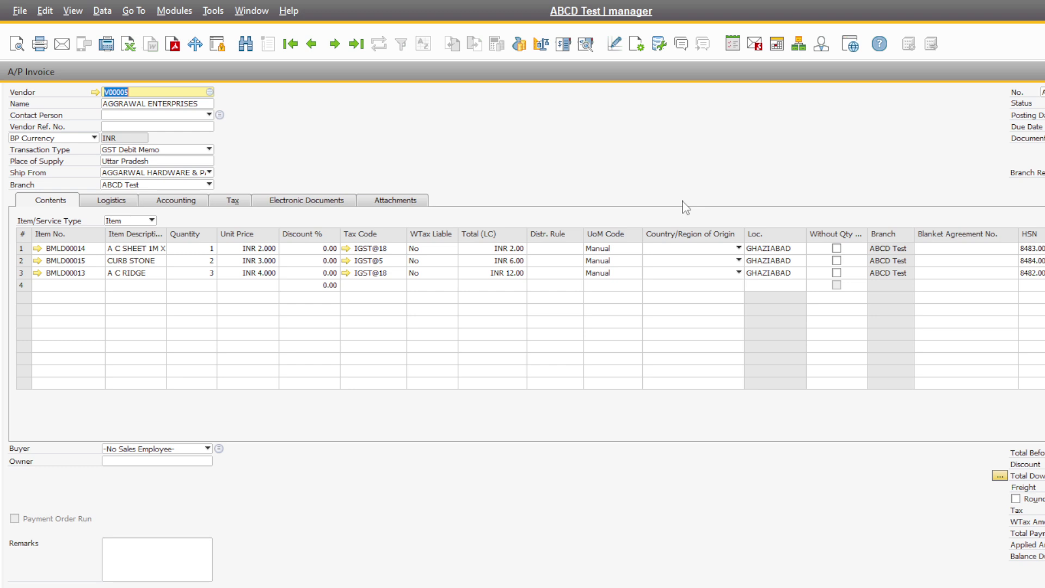
Mark all three item rows as Without Qty Posting again and preview the journal entry once more.
left_click(838, 249)
left_click(836, 261)
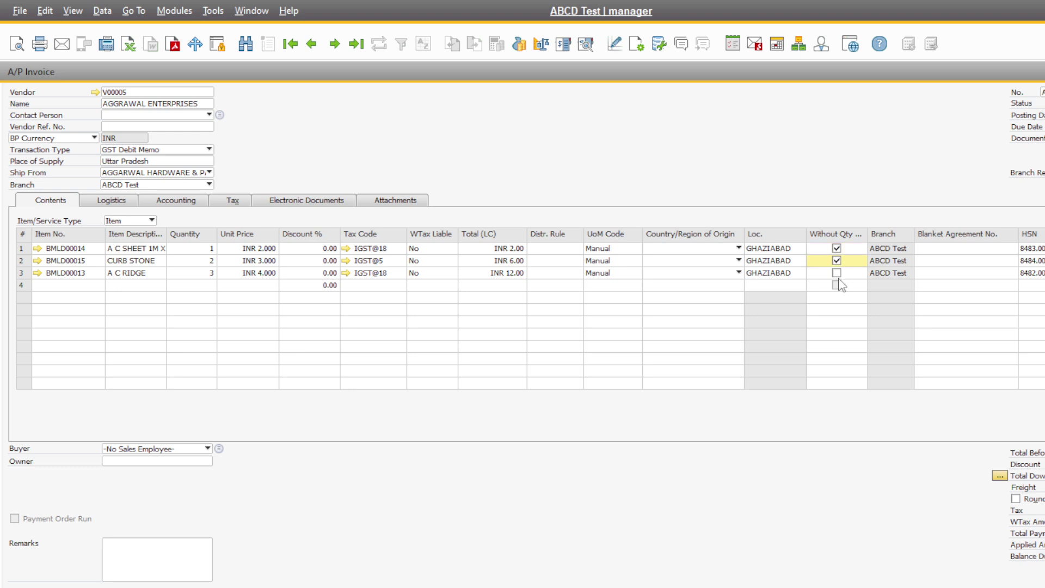
left_click(837, 274)
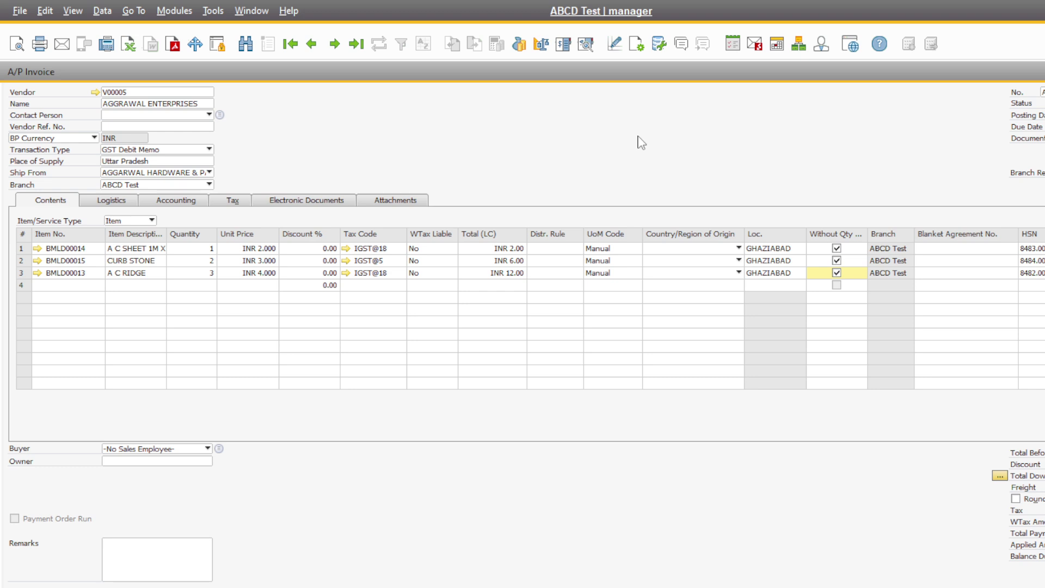
left_click(587, 47)
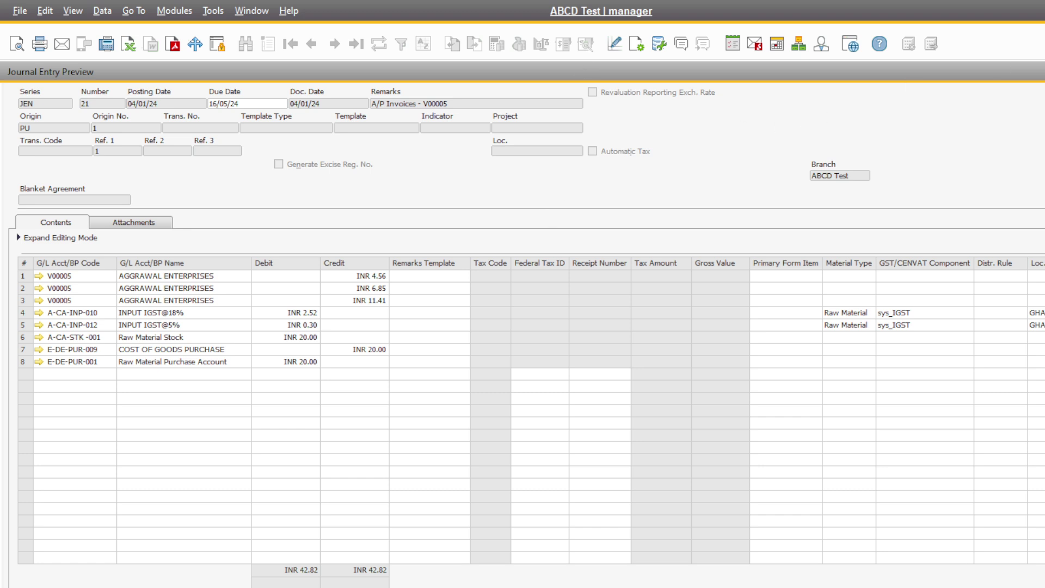
key("Escape")
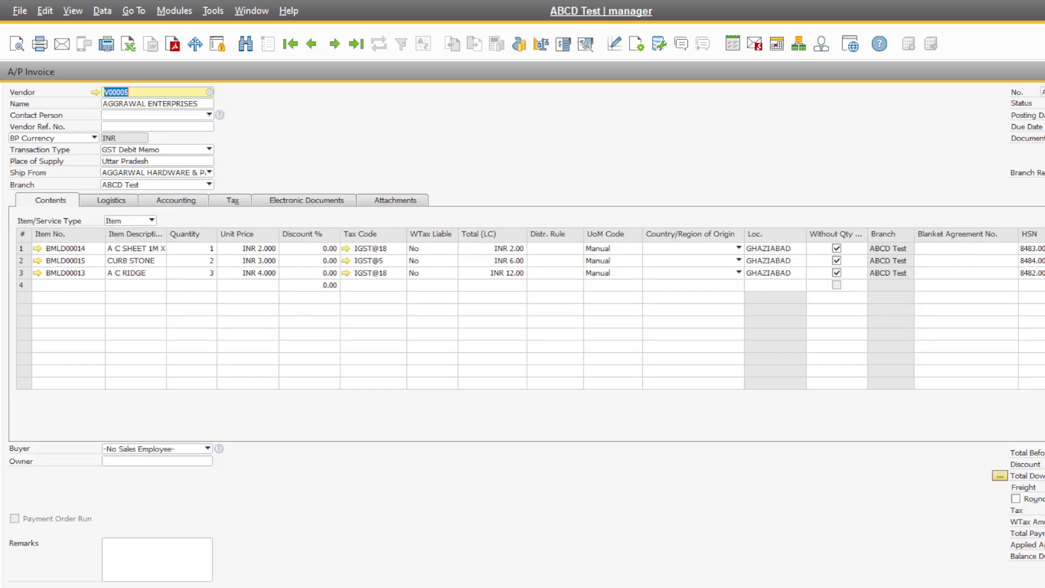
Return to the posted A/P invoice, copy it to a new A/P credit memo and maximize the memo's window.
key("Escape")
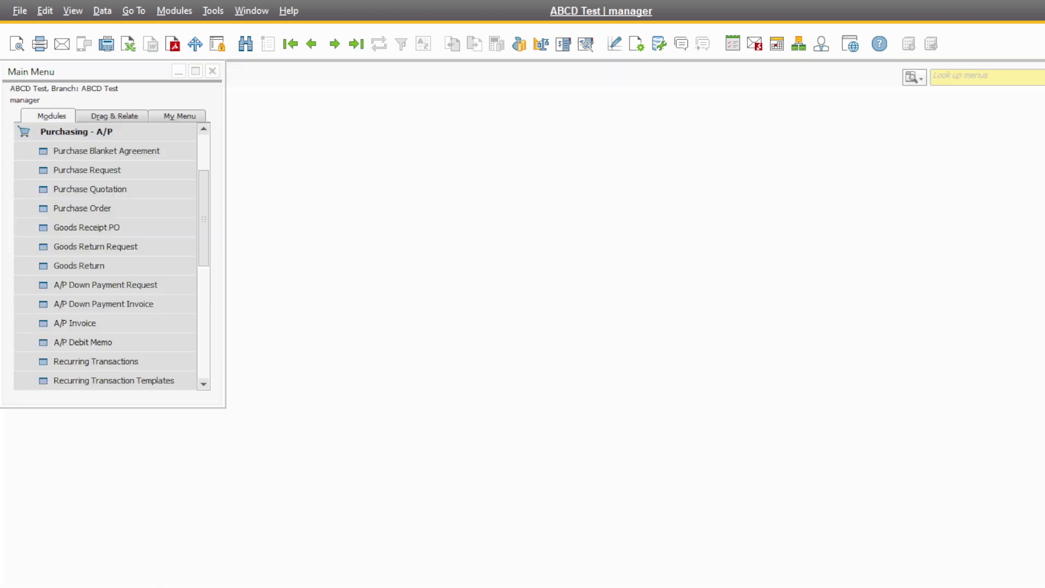
key("ctrl+Tab")
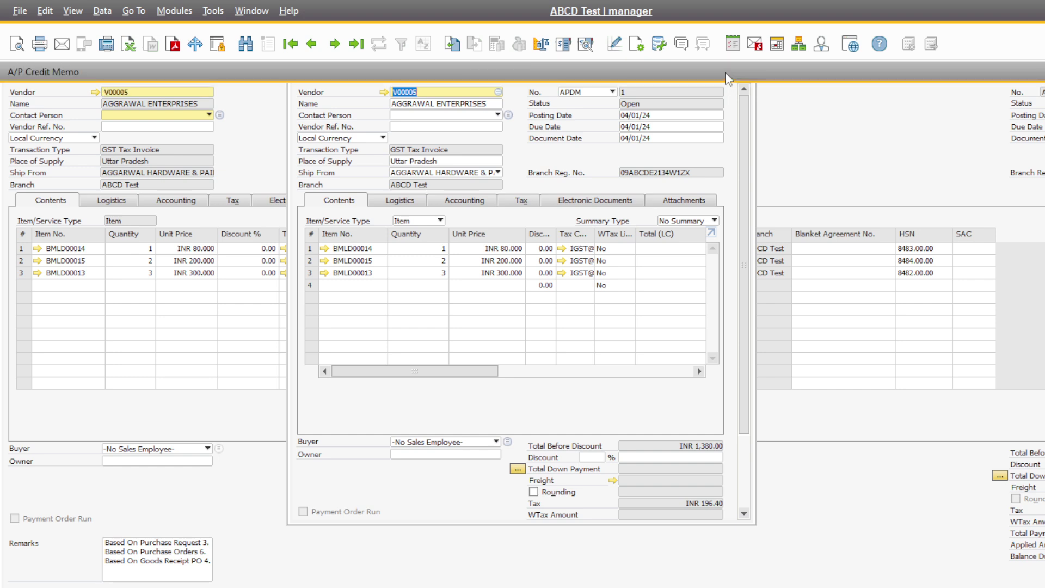
left_click(726, 71)
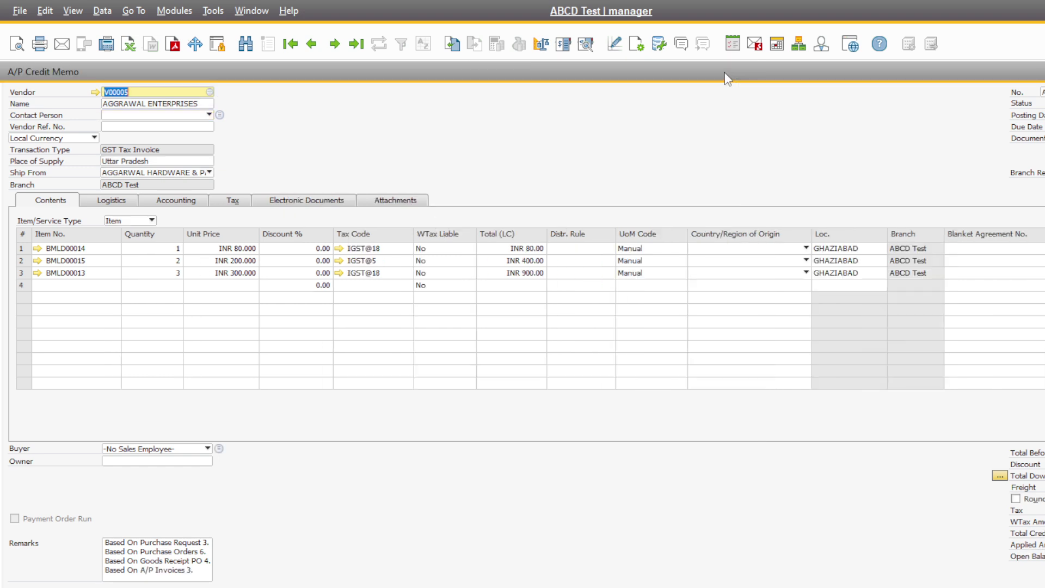
Enter 3 as the original reference number and 04/01/24 as the original reference date in the credit memo's tax details.
left_click(233, 201)
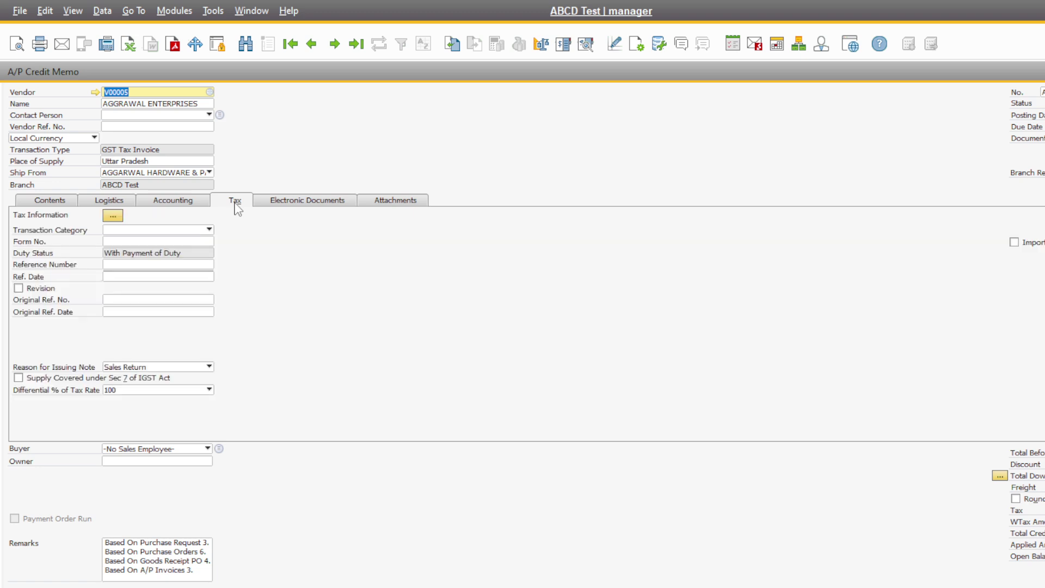
left_click(152, 300)
type("3")
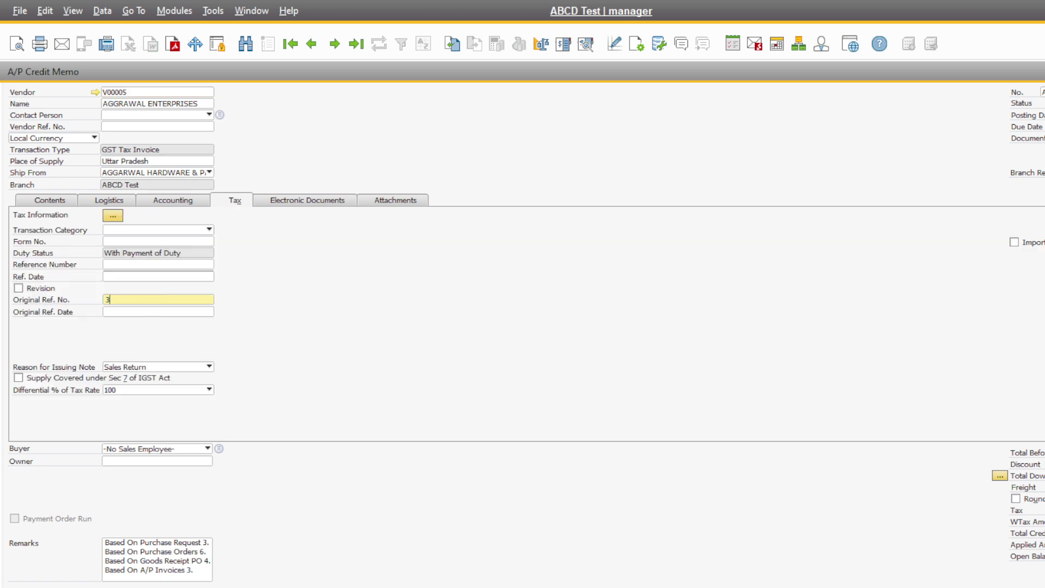
left_click(122, 312)
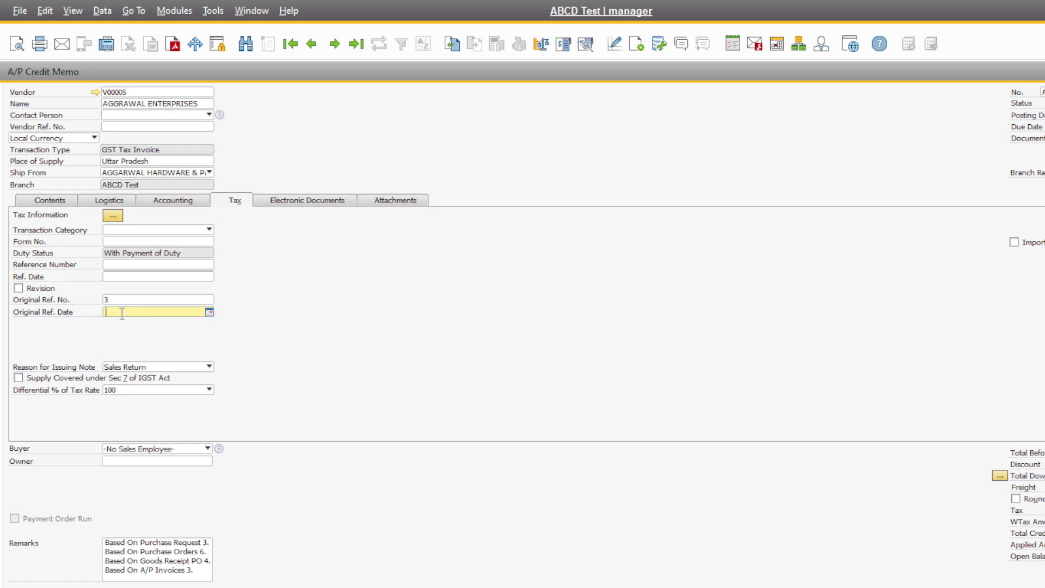
type("4")
key("Tab")
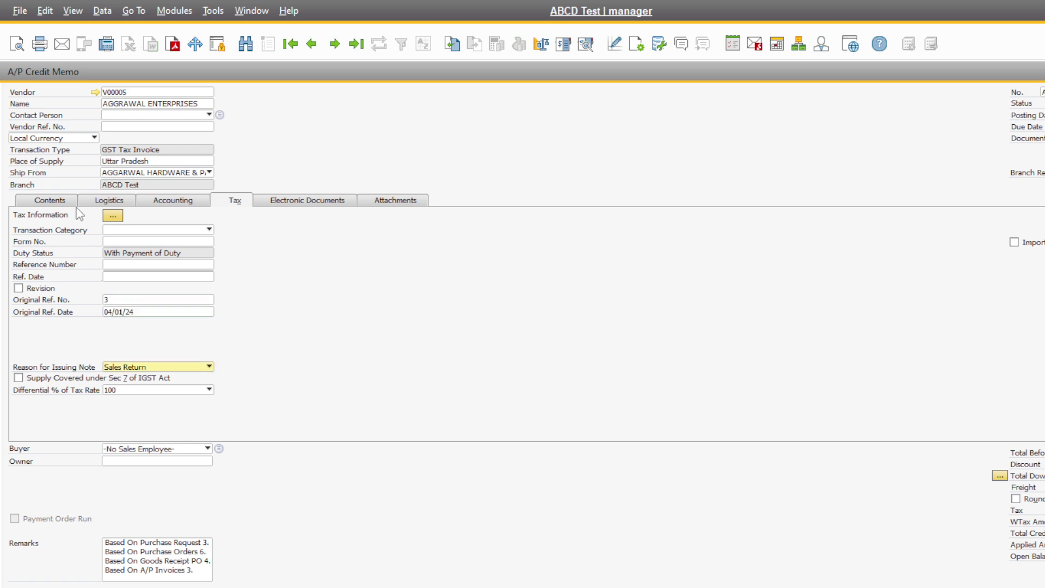
Set the credit memo's unit prices to 2 for BMLD00014, 3 for BMLD00015 and 4 for BMLD00013.
left_click(53, 203)
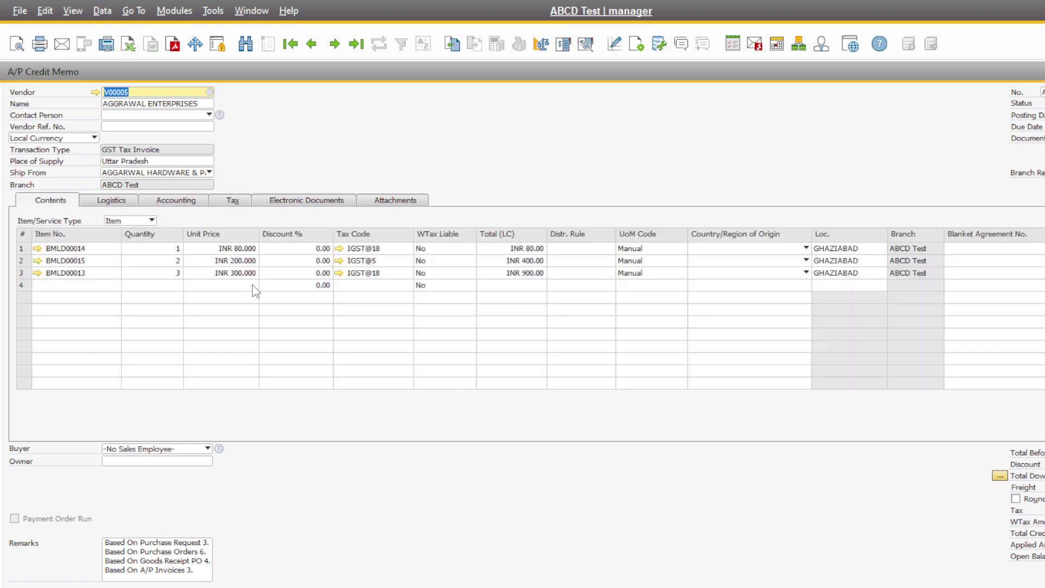
left_click(240, 250)
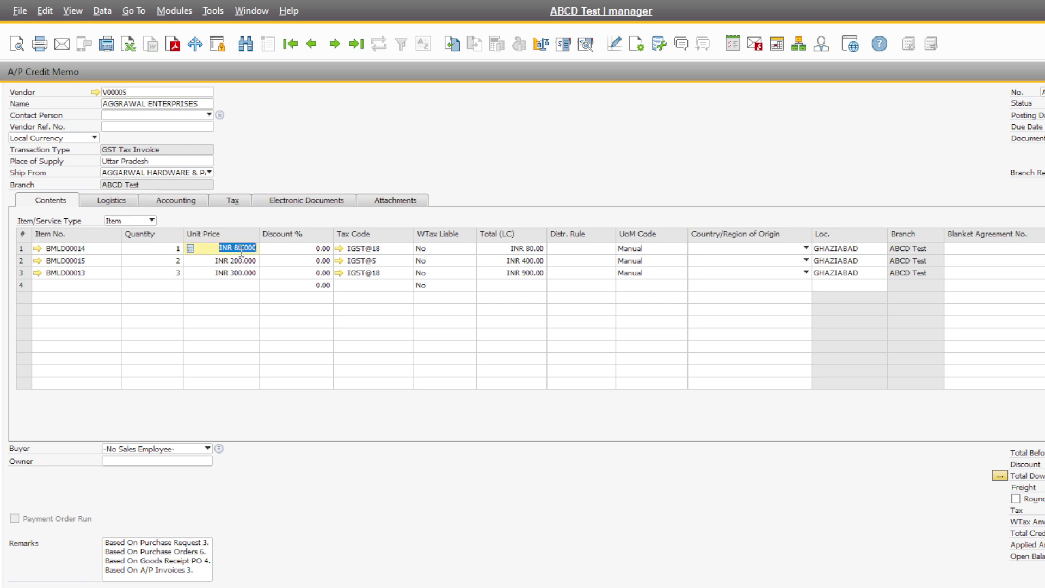
type("2")
left_click(241, 262)
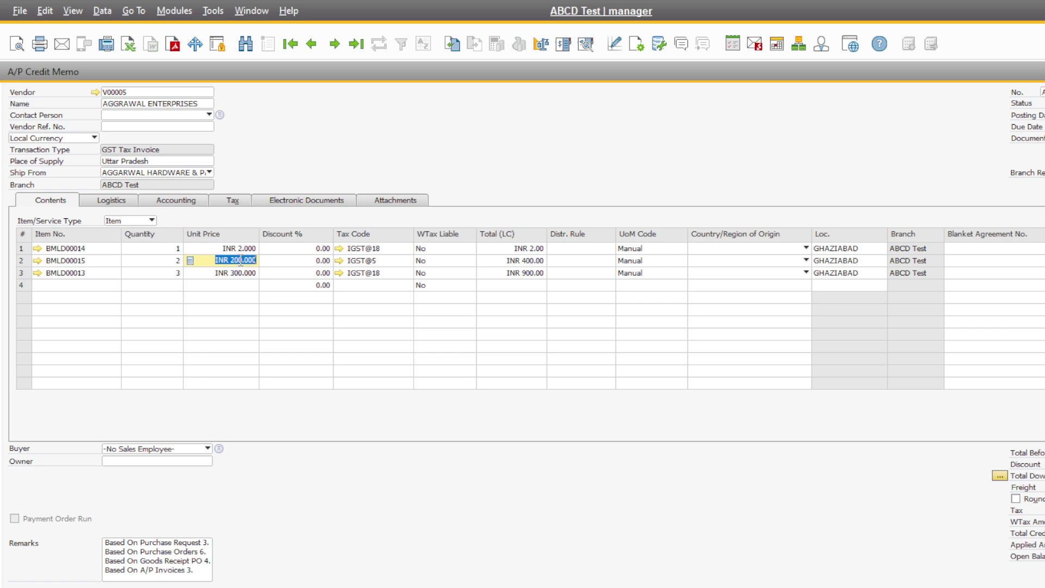
type("3")
left_click(240, 273)
type("4")
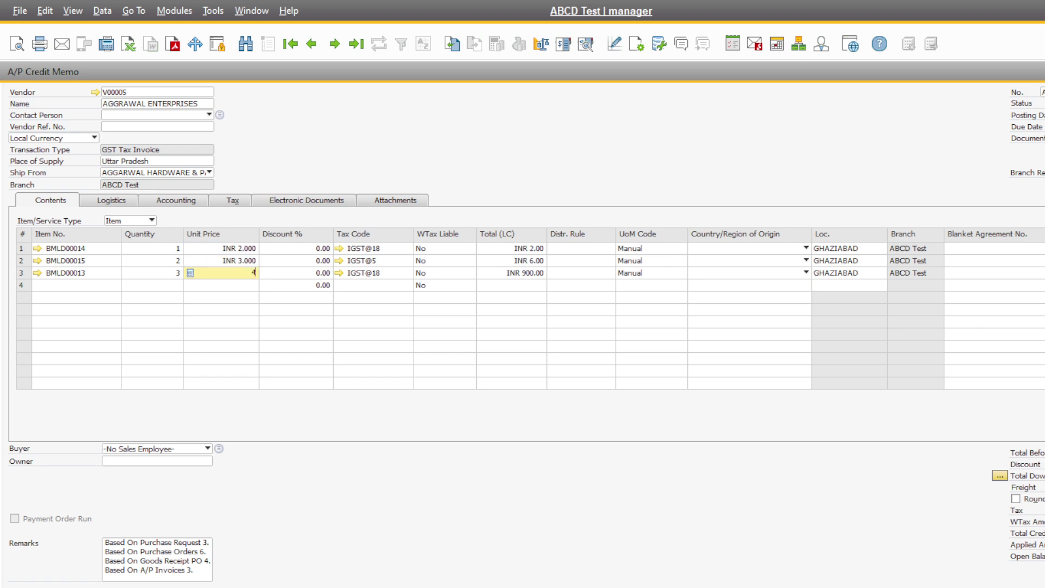
key("Tab")
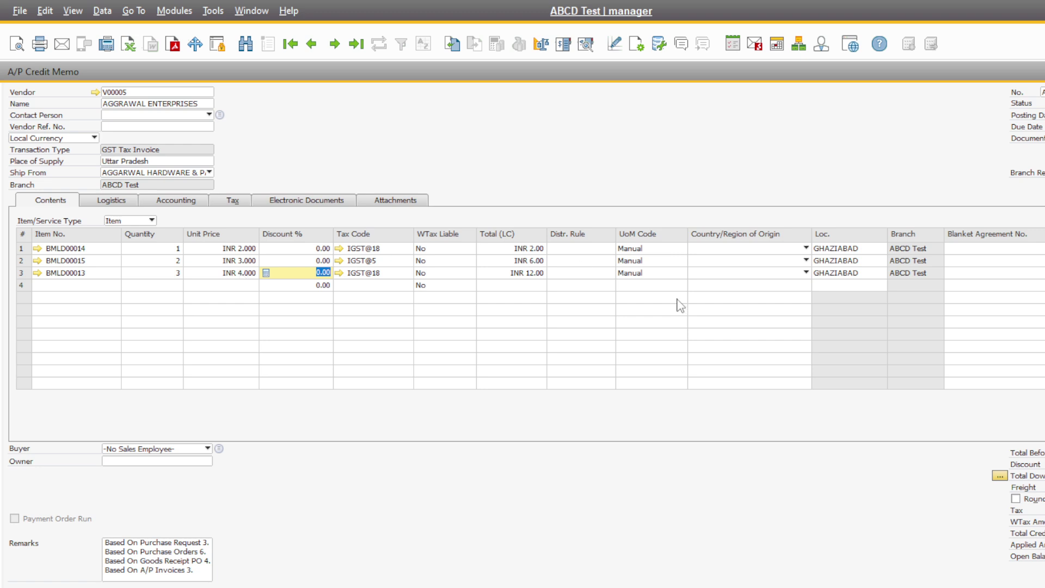
Find the Without Qty Posting column in the credit memo's form settings using "wit" and make it visible in the item table.
left_click(639, 50)
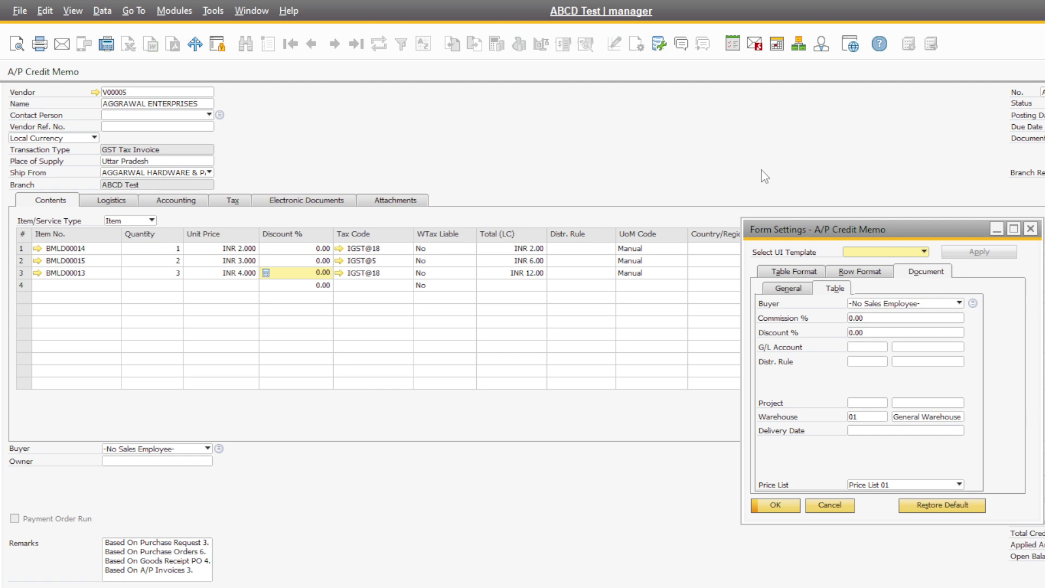
left_click(800, 272)
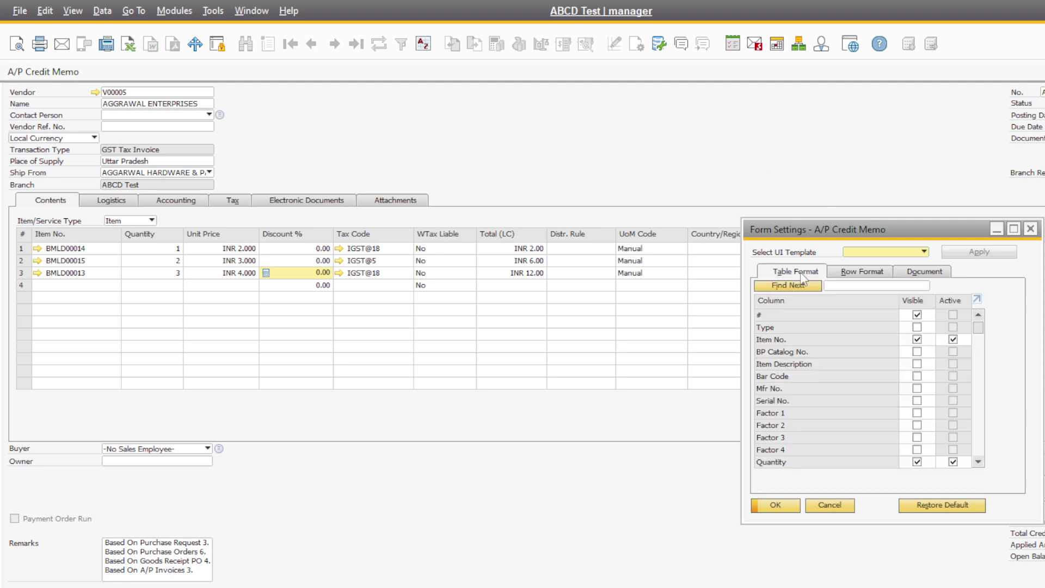
left_click(840, 290)
type("wit")
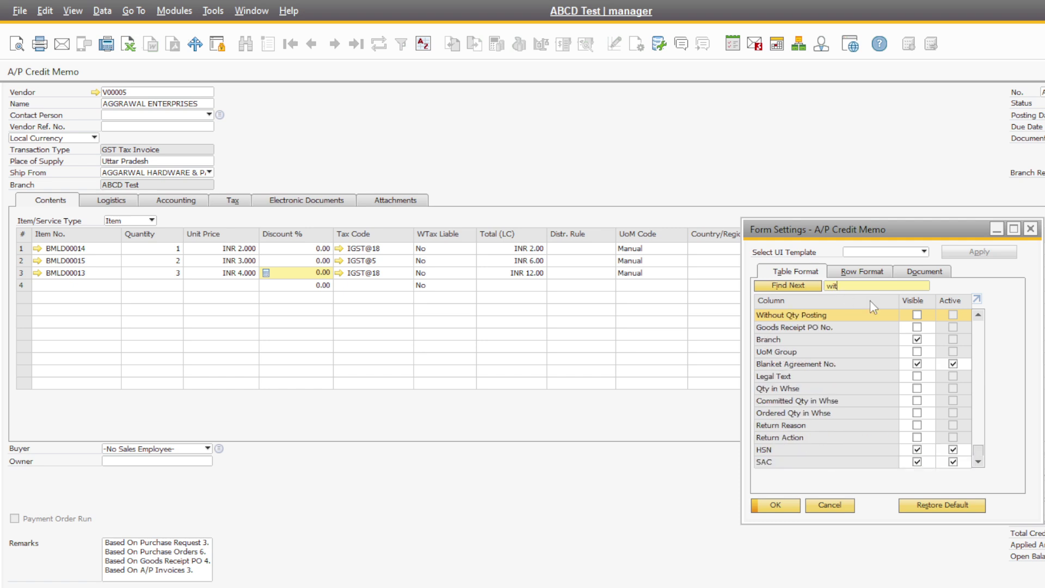
left_click(917, 315)
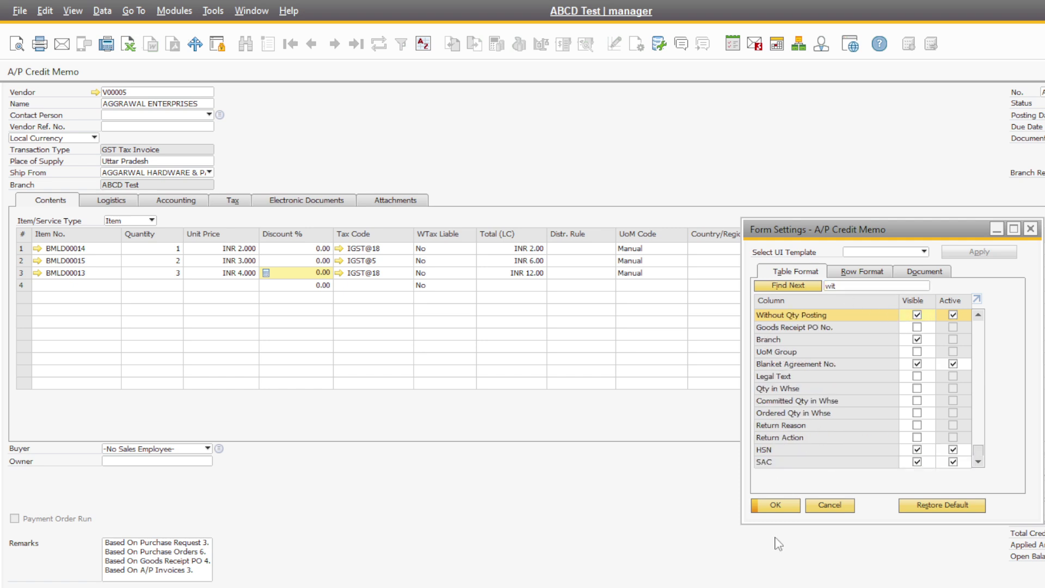
left_click(785, 511)
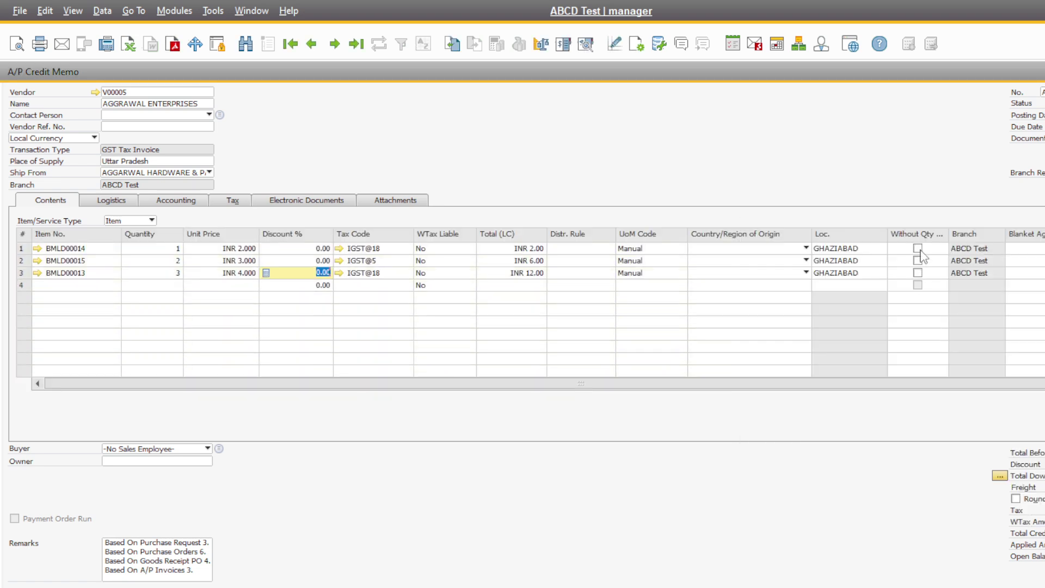
Mark all three credit memo lines as Without Qty Posting and preview the memo's journal entry.
left_click(918, 249)
left_click(918, 261)
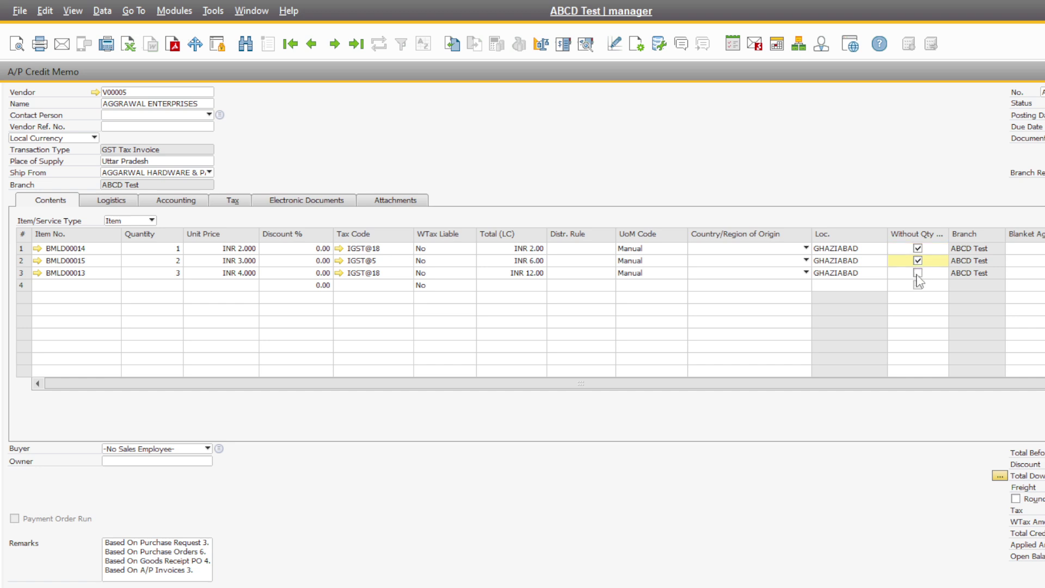
left_click(917, 272)
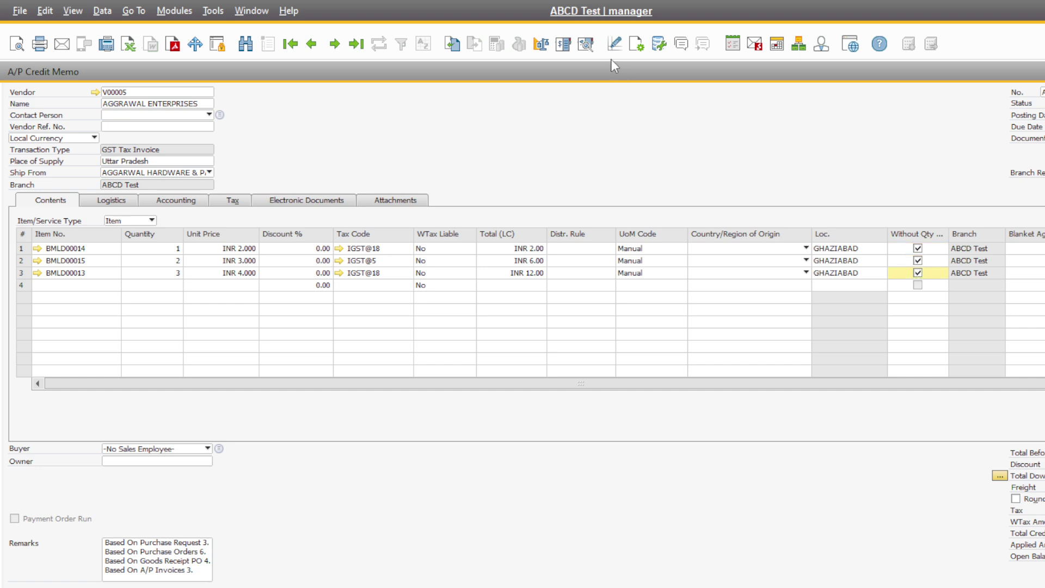
left_click(587, 45)
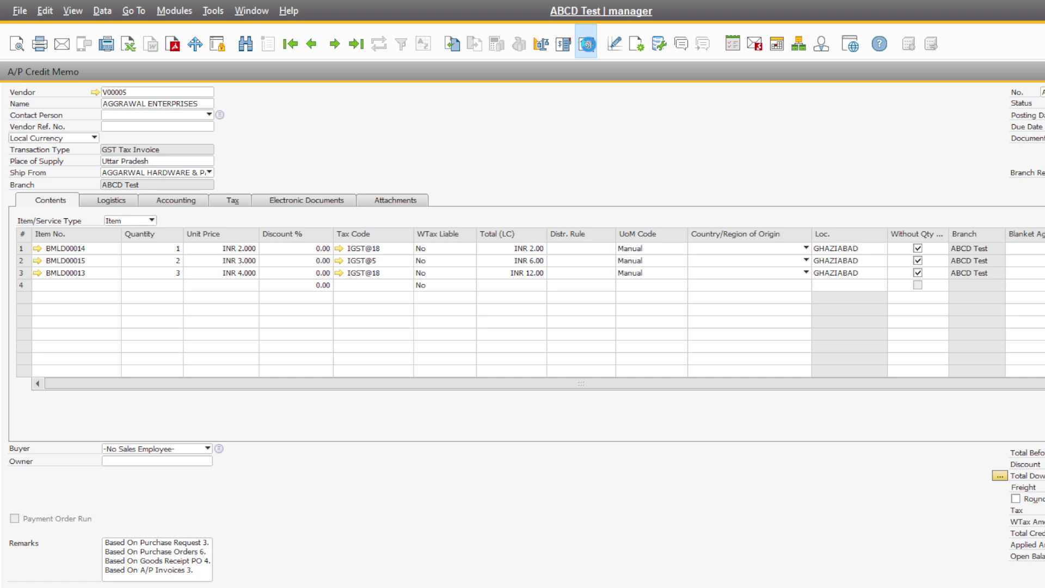
left_click(587, 45)
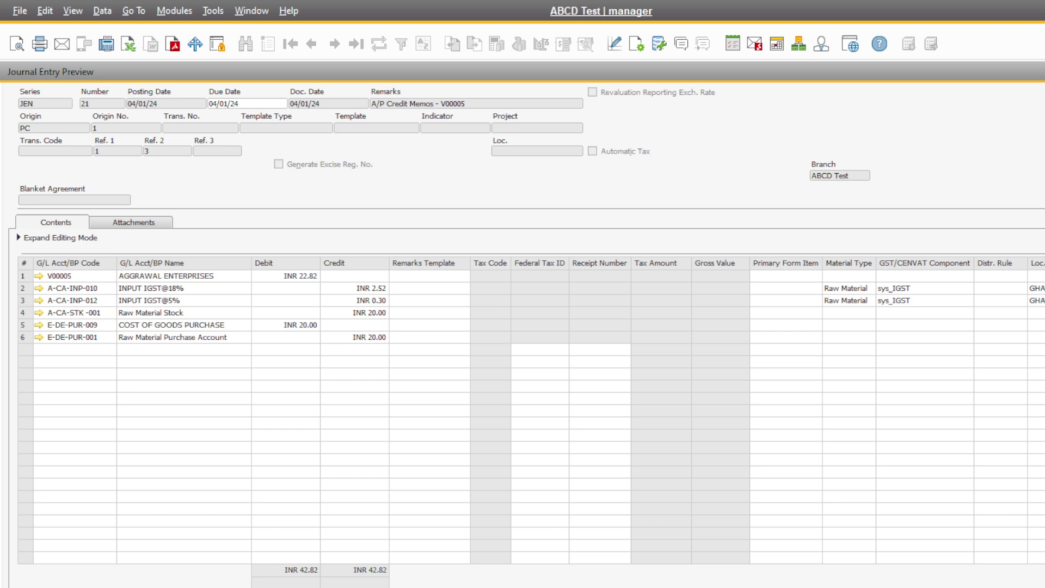
key("Escape")
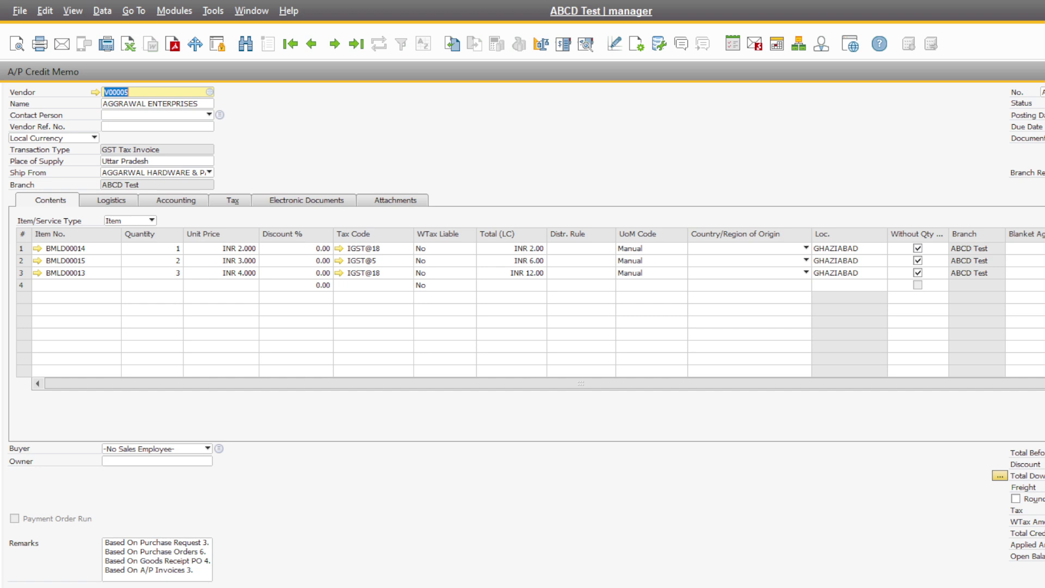
Discard the A/P credit memo without saving and close the posted A/P invoice.
key("Escape")
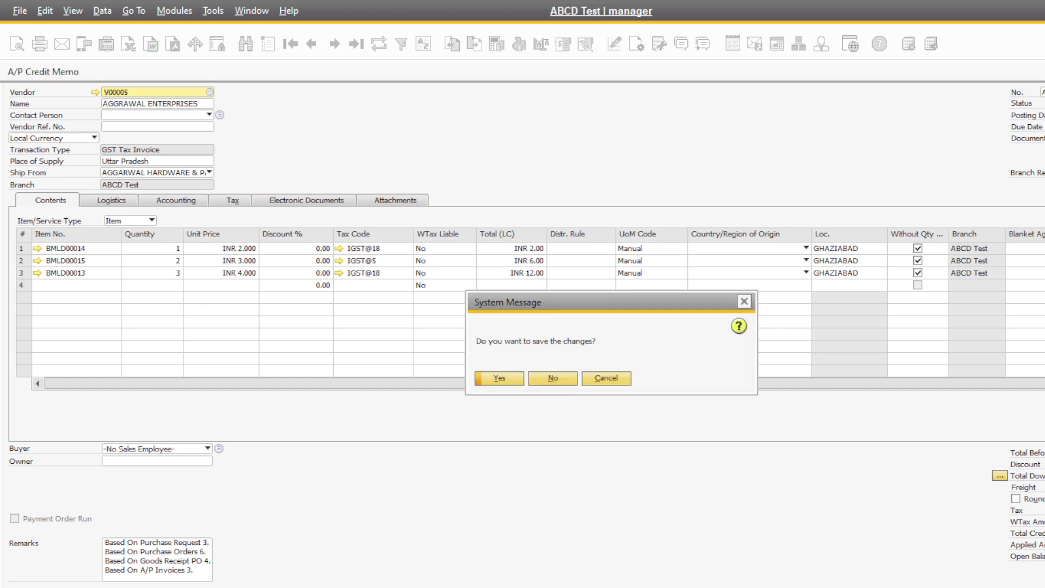
left_click(556, 384)
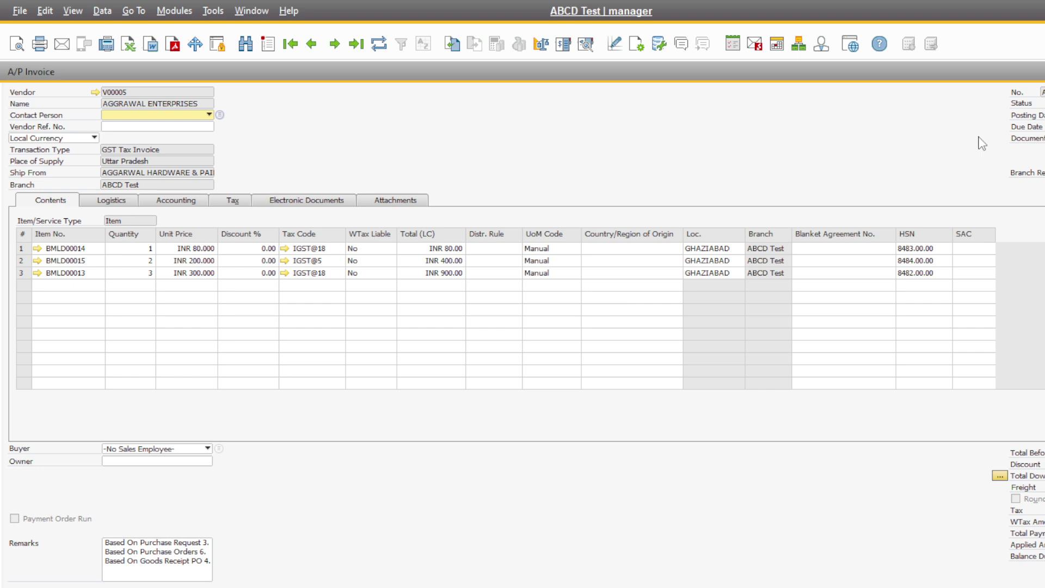
key("Escape")
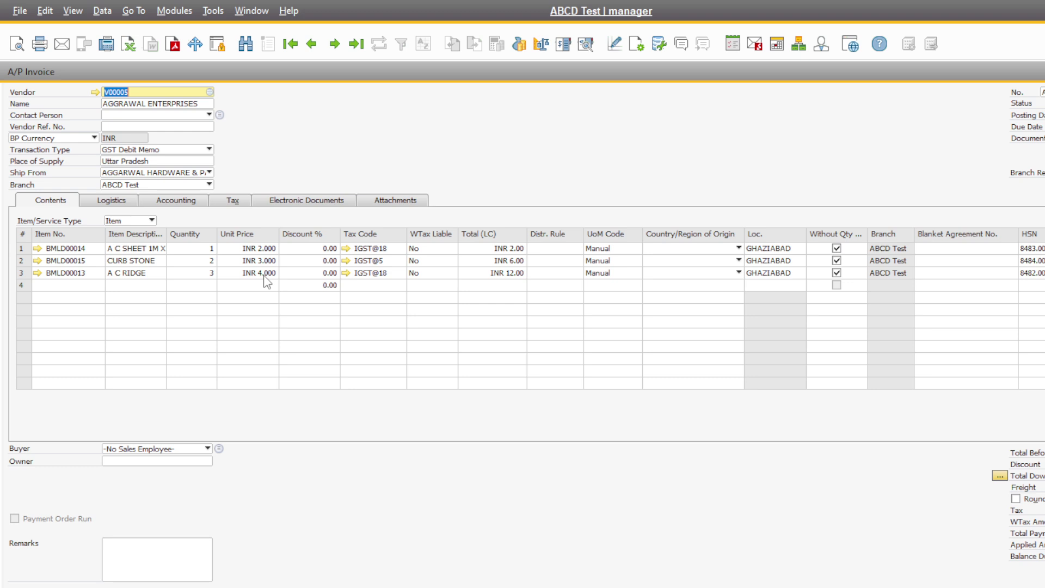
Clear Without Qty Posting for all three lines of the GST Debit Memo A/P invoice.
left_click(837, 252)
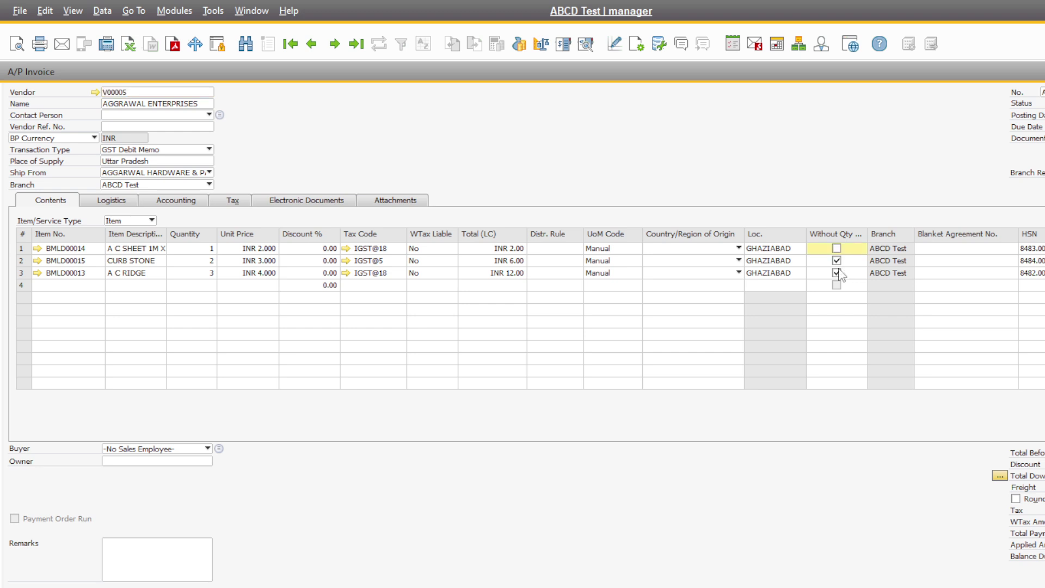
left_click(839, 272)
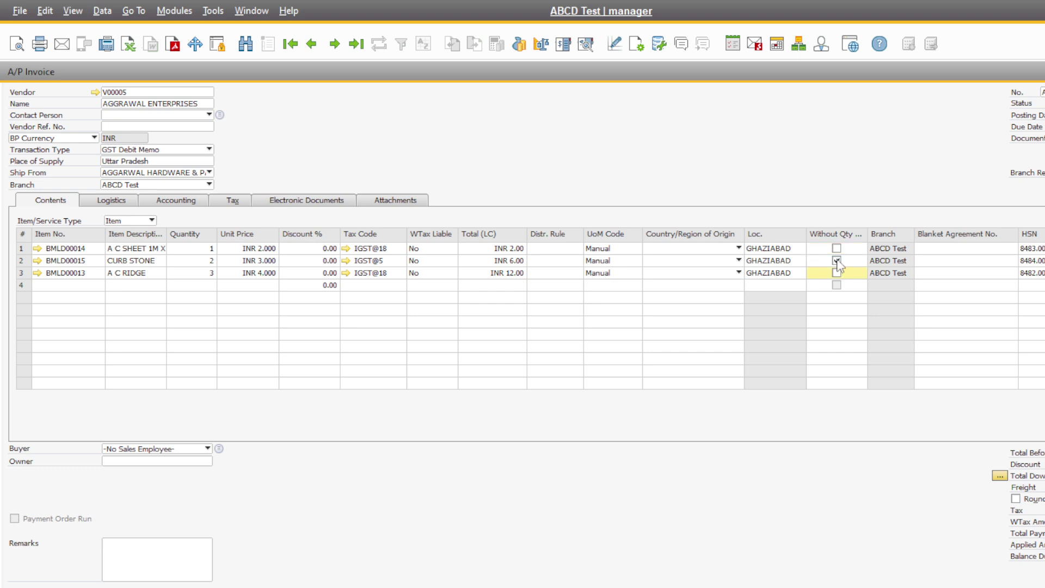
left_click(838, 262)
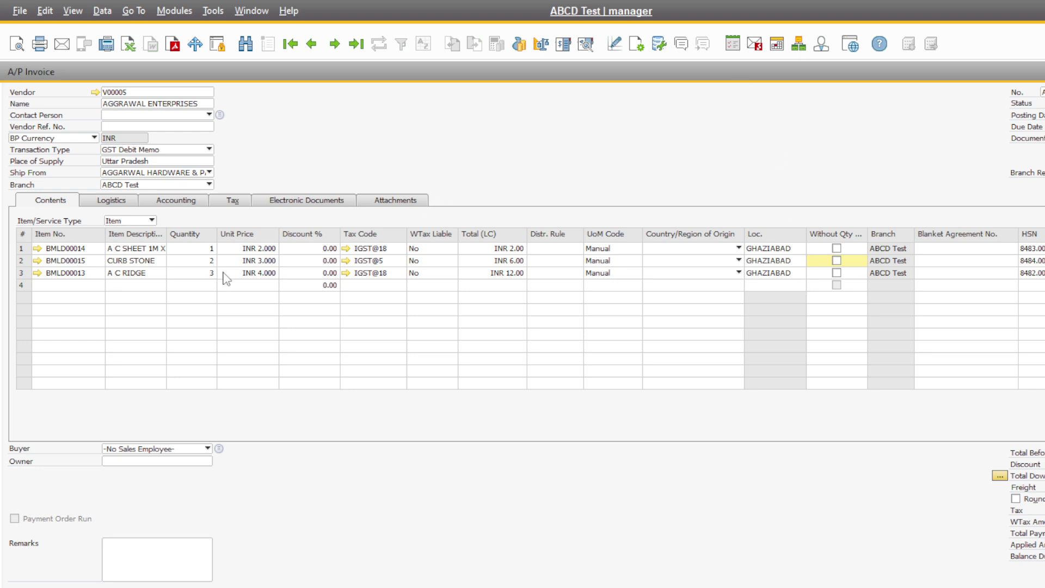
Enable Without Qty Posting on all three GST Debit Memo lines and preview the journal entry.
left_click(836, 249)
left_click(837, 261)
left_click(836, 273)
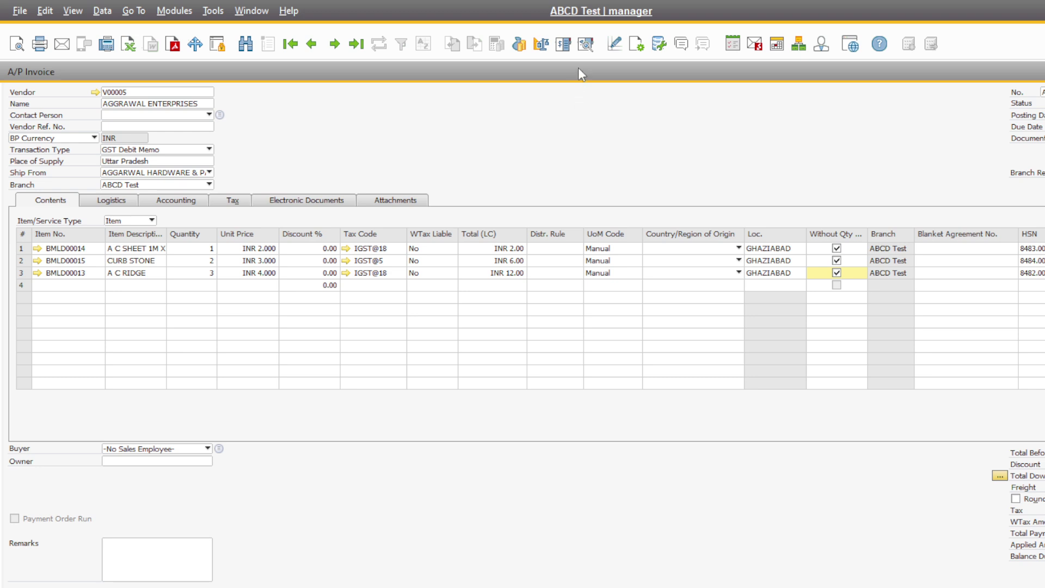
left_click(586, 48)
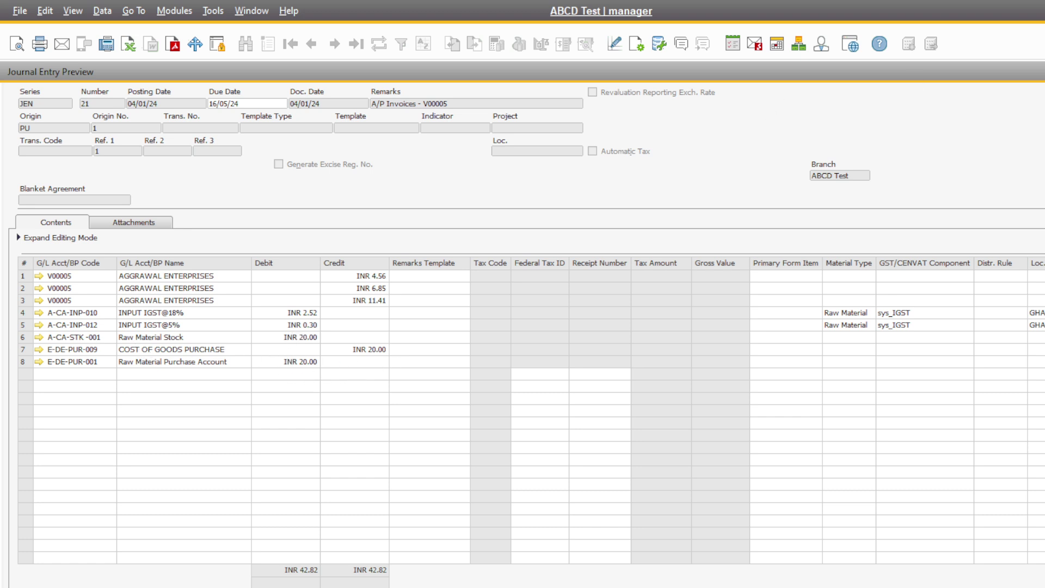
key("Escape")
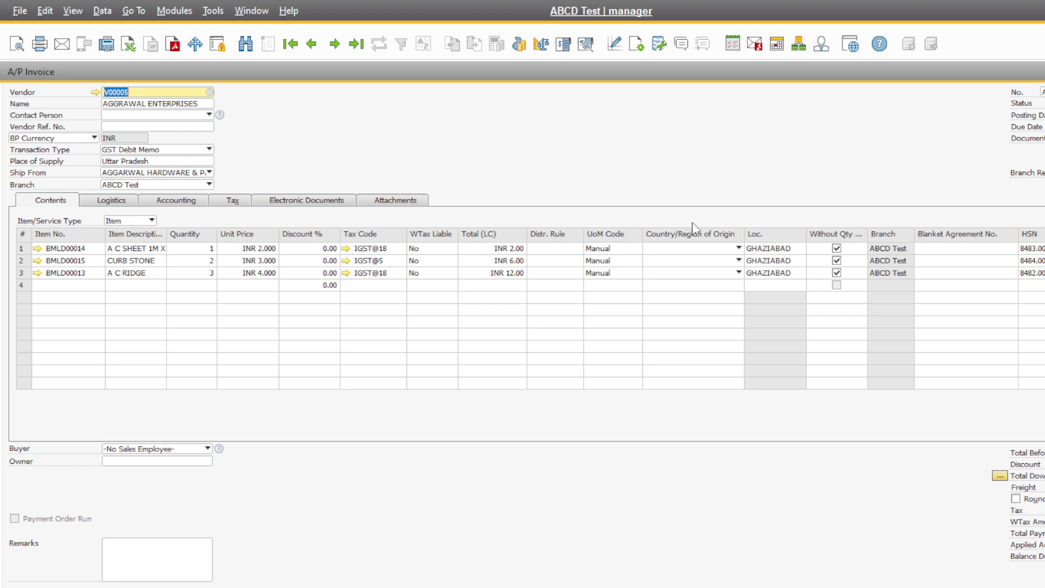
Turn off Without Qty Posting on the three GST Debit Memo lines and preview the journal entry for comparison.
left_click(839, 249)
left_click(838, 261)
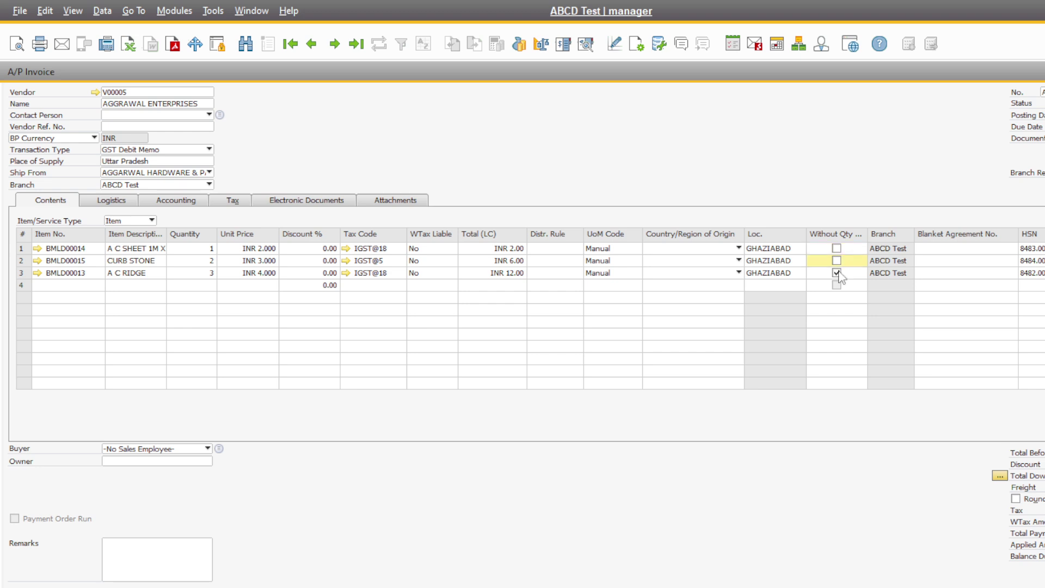
left_click(837, 272)
left_click(586, 46)
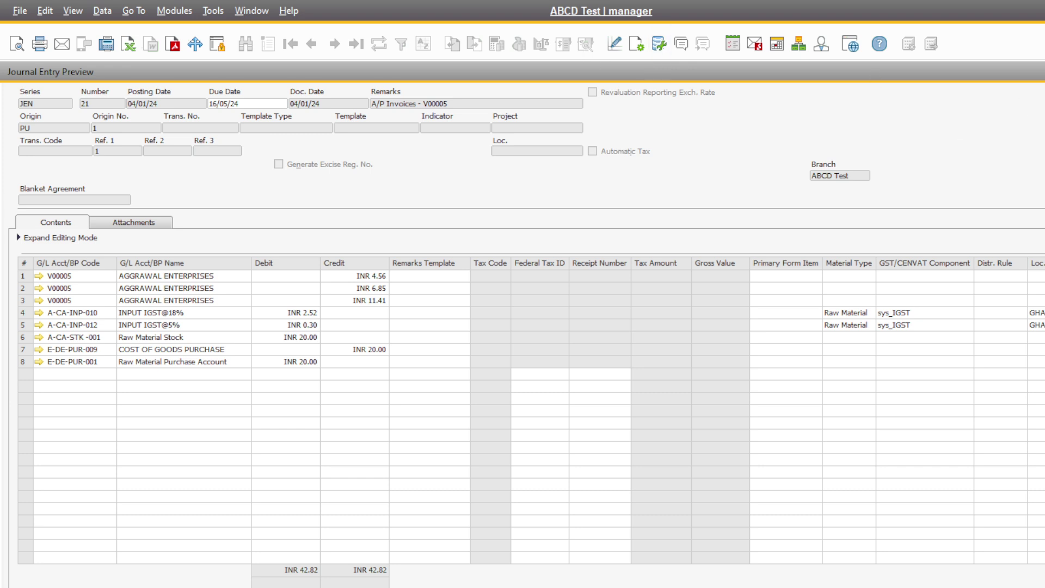
key("Escape")
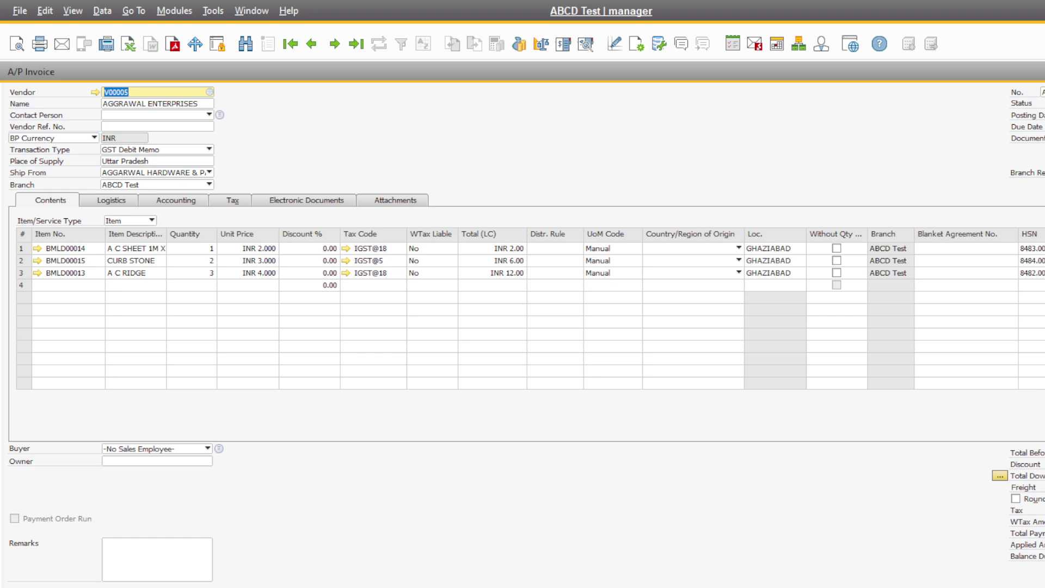
Examine the warehouse stock of item BMLD00014 in its item master inventory data.
left_click(35, 249)
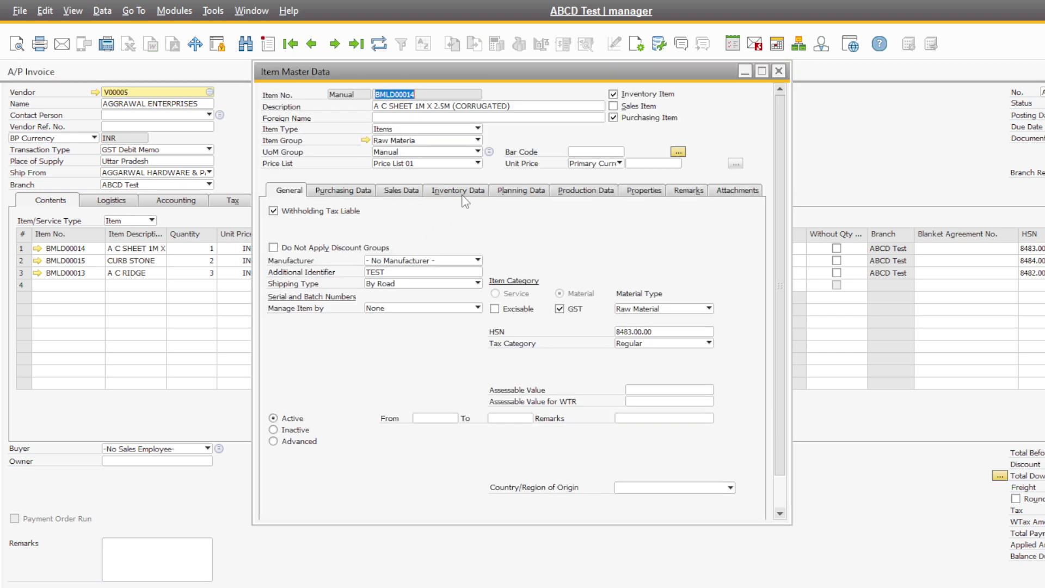
left_click(466, 191)
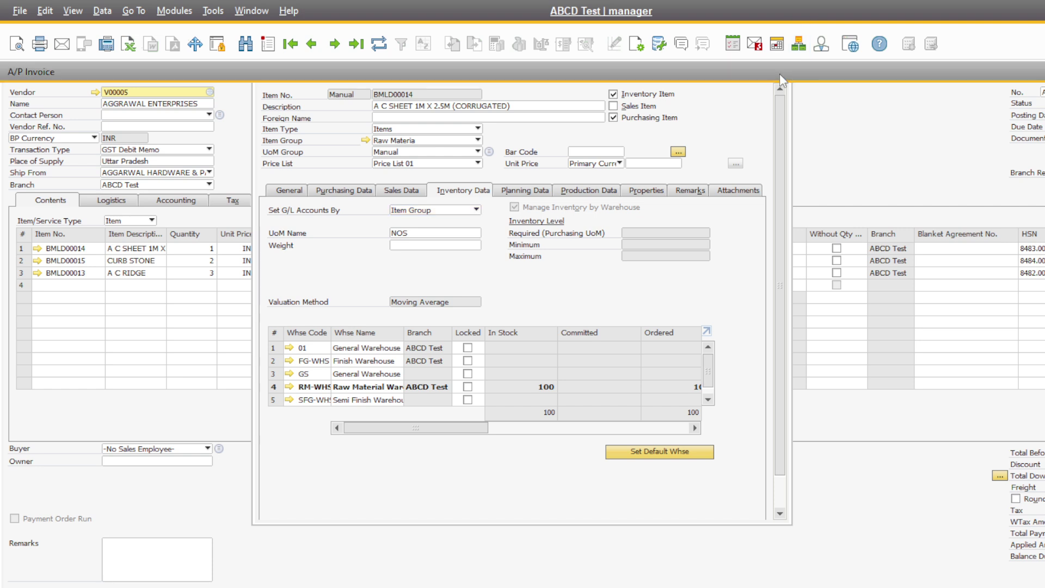
left_click(779, 71)
Mark BMLD00014, BMLD00015 and BMLD00013 as Without Qty Posting in the GST Debit Memo.
left_click(837, 248)
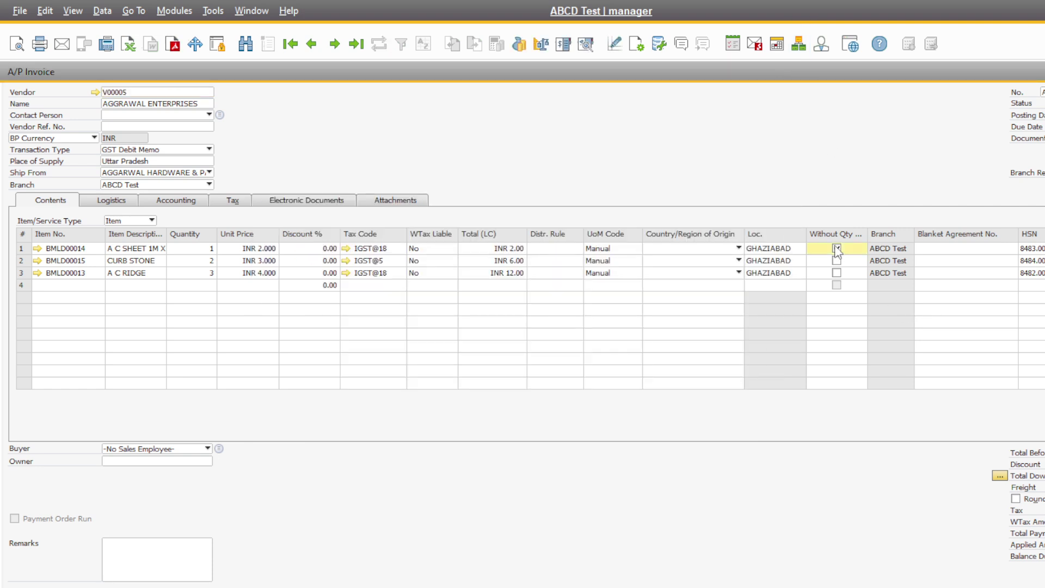
left_click(836, 261)
left_click(837, 273)
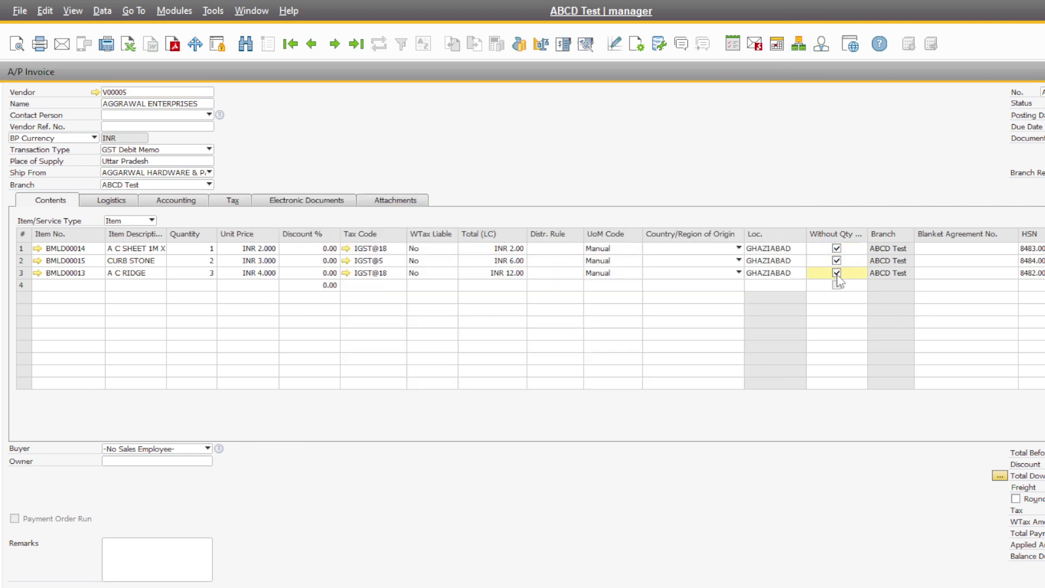
Check the stock and item cost of BMLD00014 per warehouse in its item master inventory data.
left_click(37, 249)
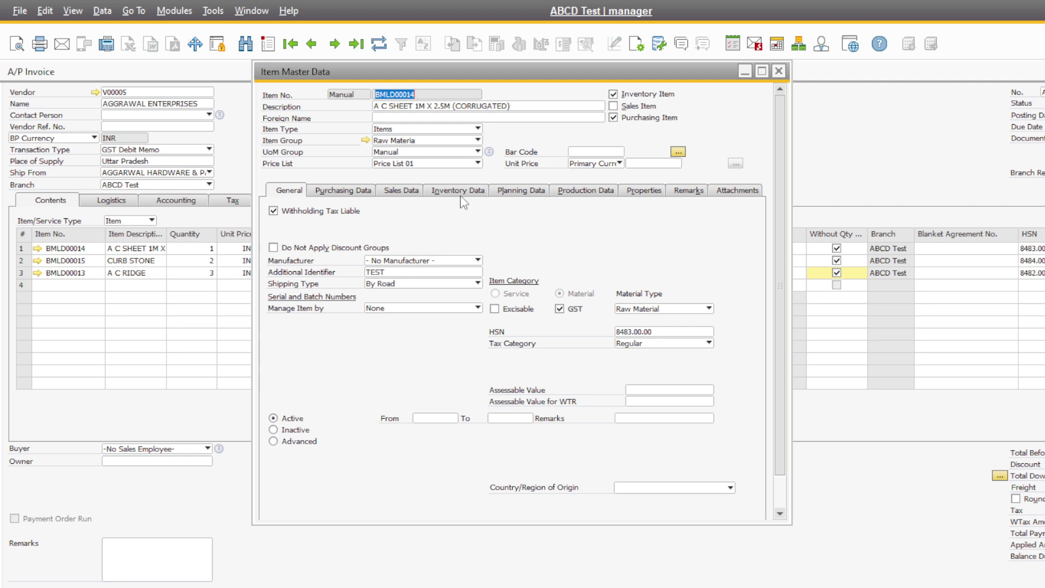
left_click(462, 191)
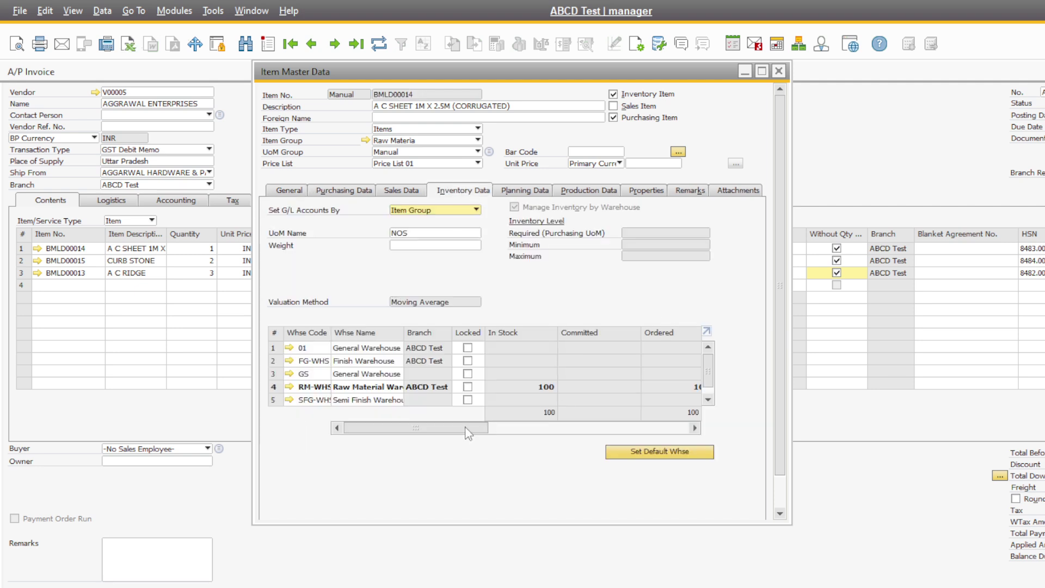
left_click_drag(467, 433, 684, 414)
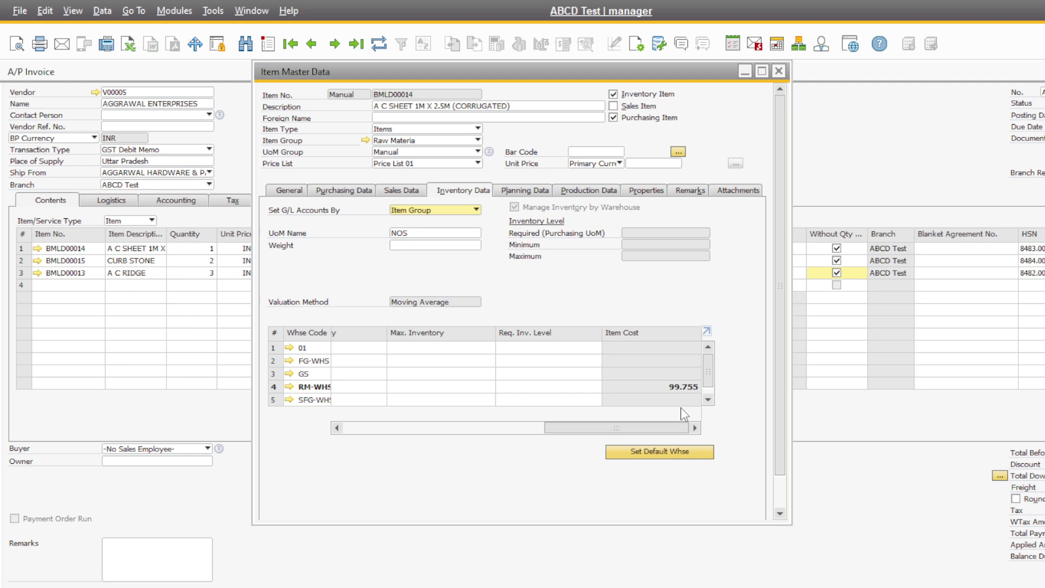
left_click(782, 71)
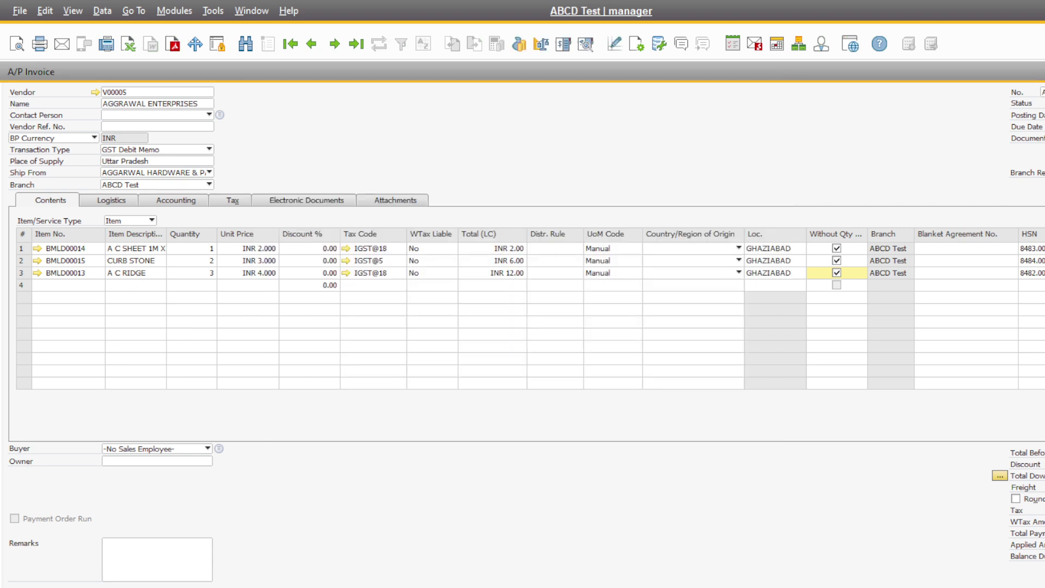
Add the GST Debit Memo with the Add & View option and confirm the posting.
left_click(42, 587)
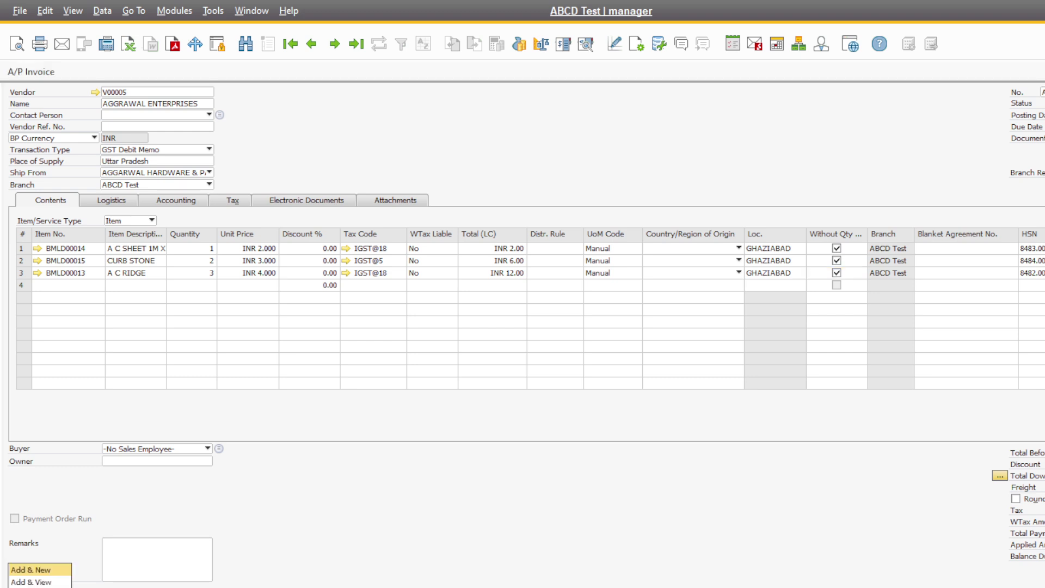
left_click(41, 584)
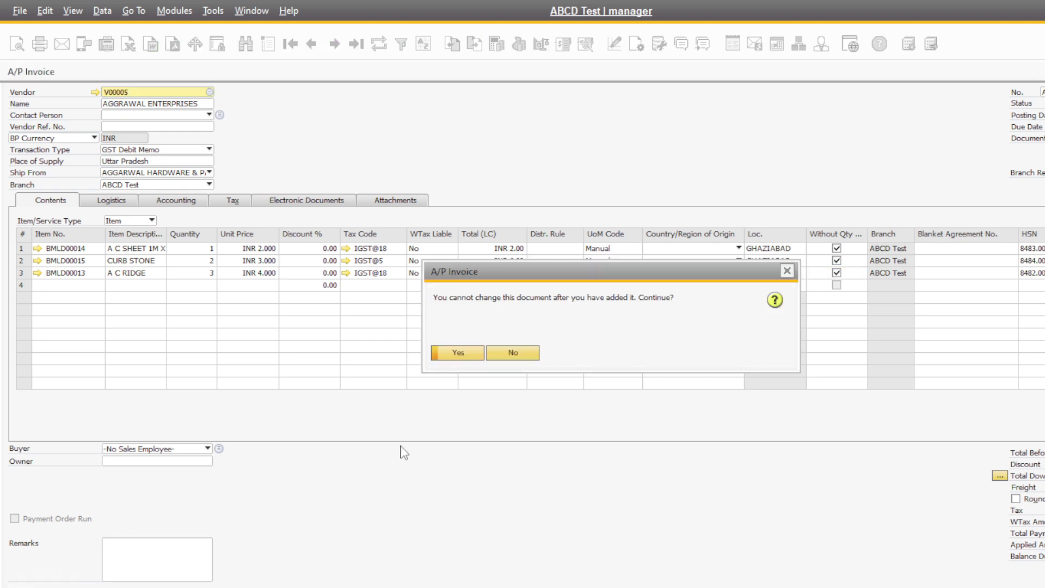
left_click(458, 353)
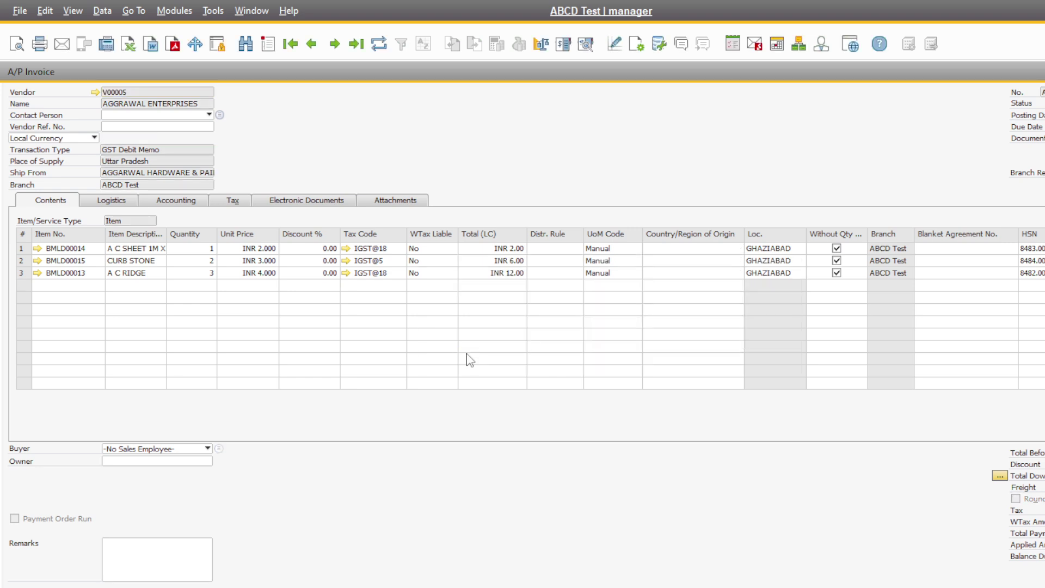
Examine the inventory data of BMLD00014 in a maximized item master window after posting the debit memo.
left_click(38, 249)
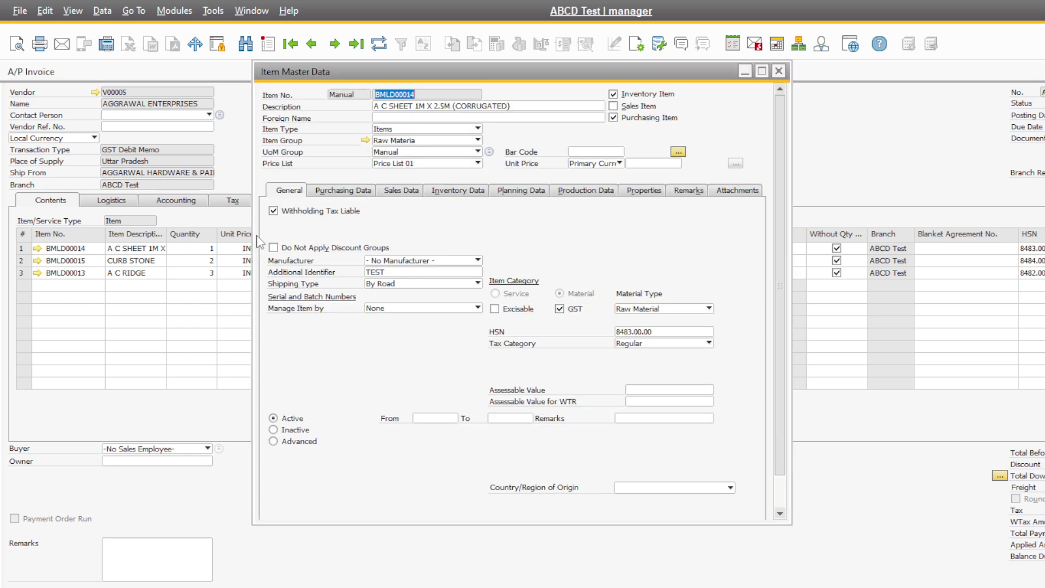
left_click(464, 192)
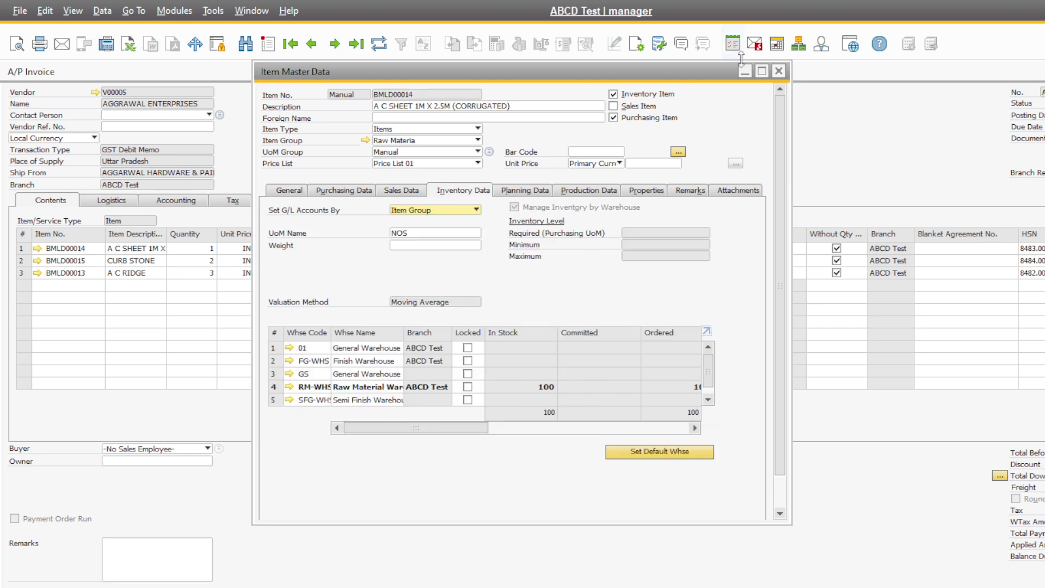
left_click(762, 72)
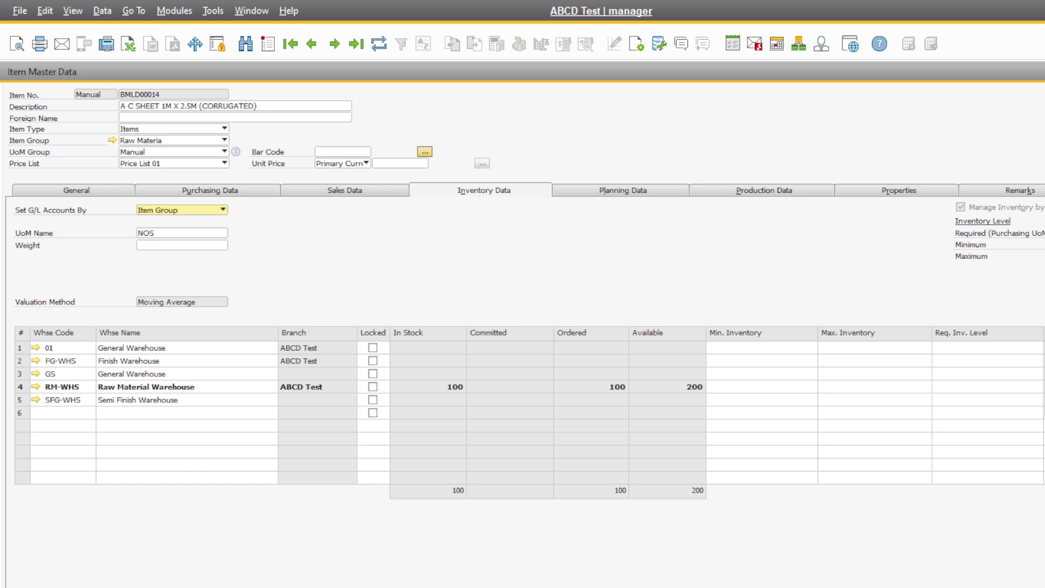
key("Escape")
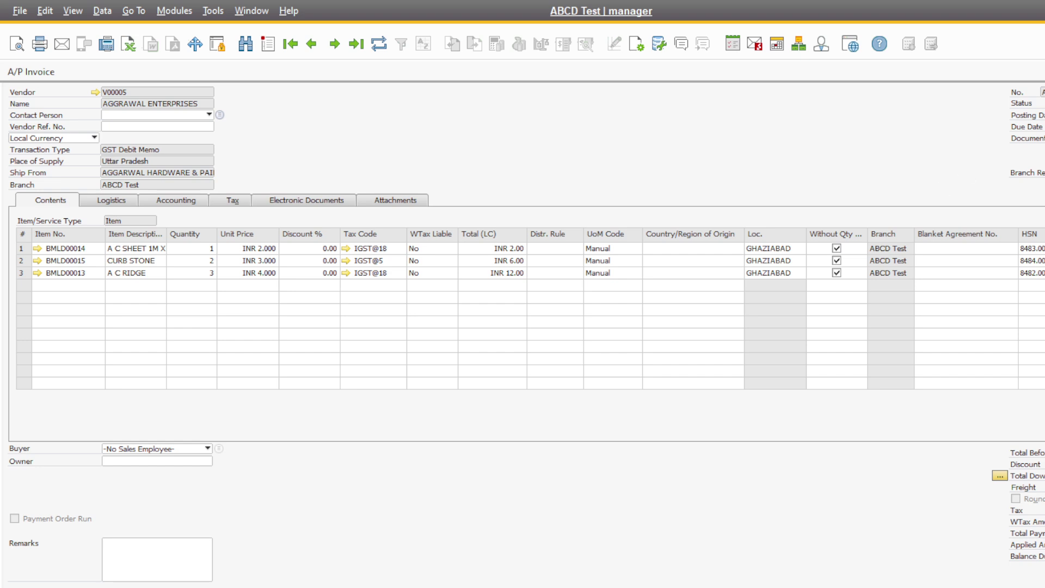
Copy the item number BMLD00014 from the first line and close the posted A/P invoice.
right_click(75, 247)
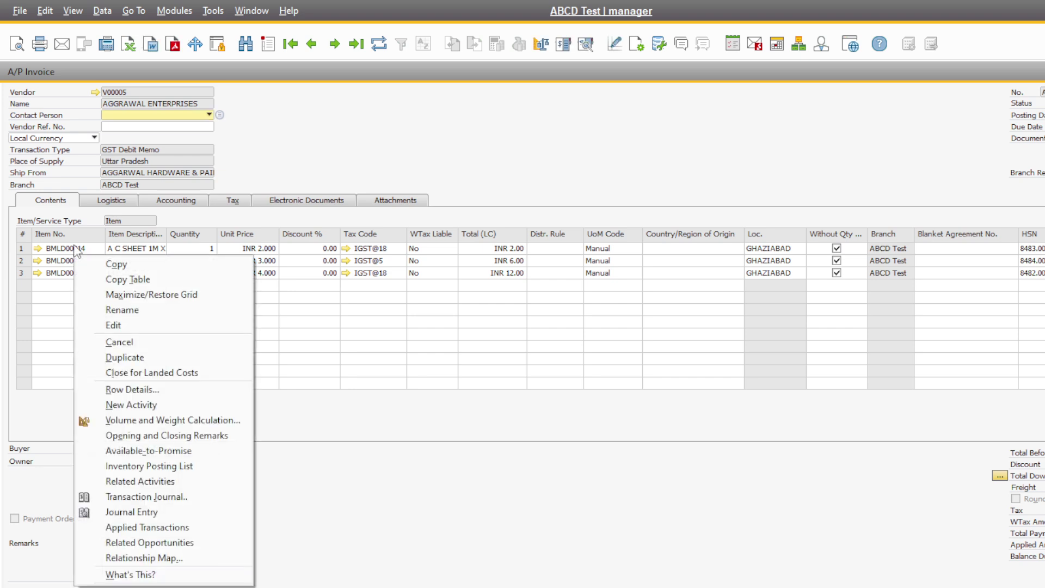
left_click(117, 263)
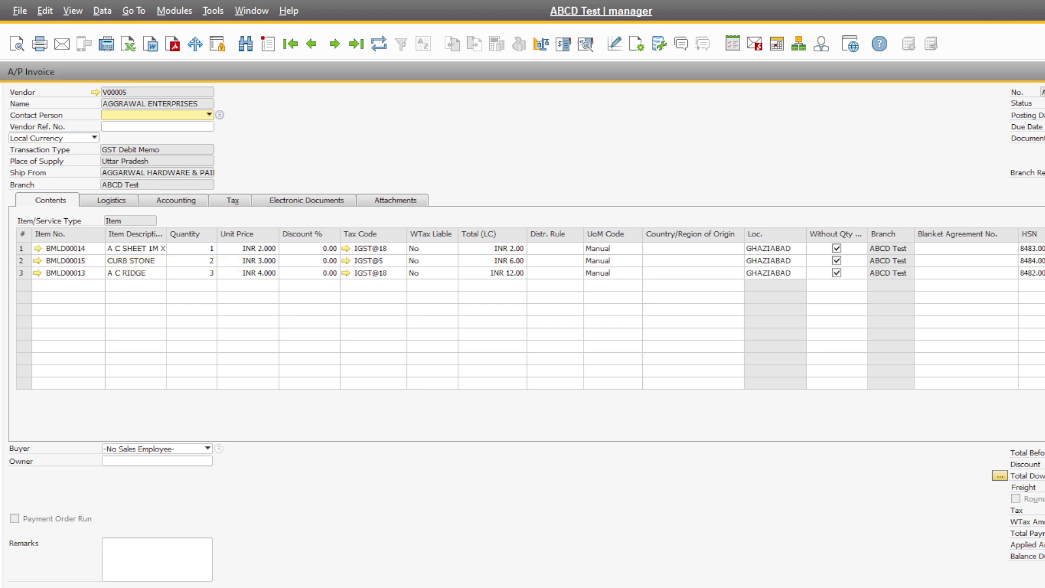
key("Escape")
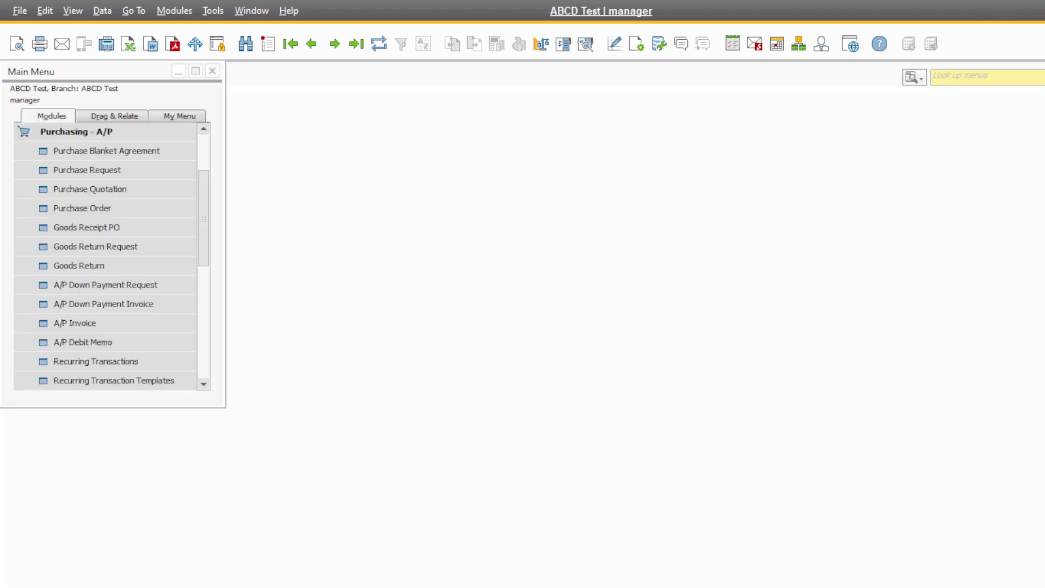
Look up "inve" among the menu functions and open the Inventory Audit Report selection criteria.
left_click(940, 78)
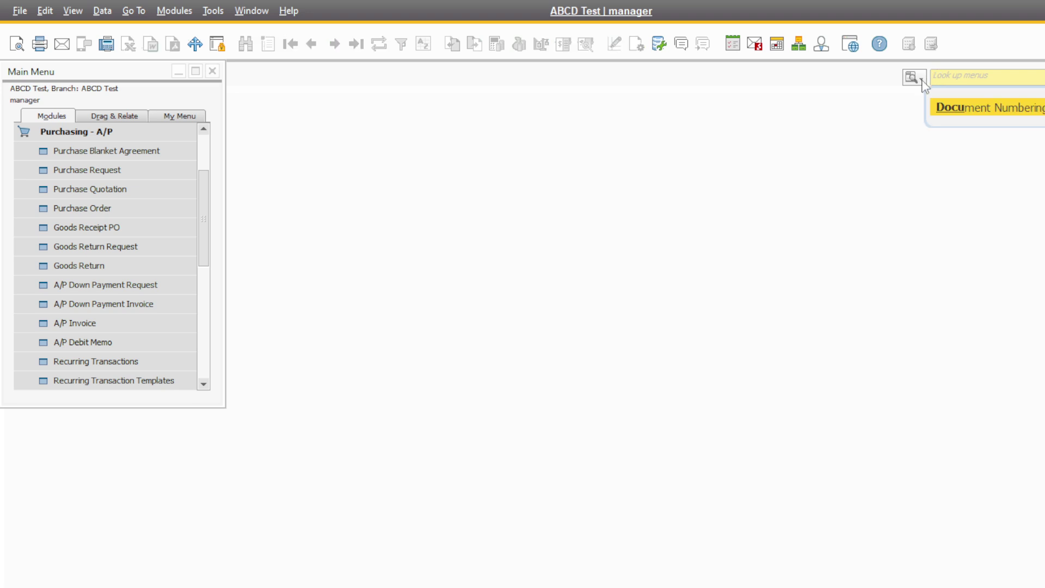
left_click(922, 80)
left_click(926, 109)
type("inve")
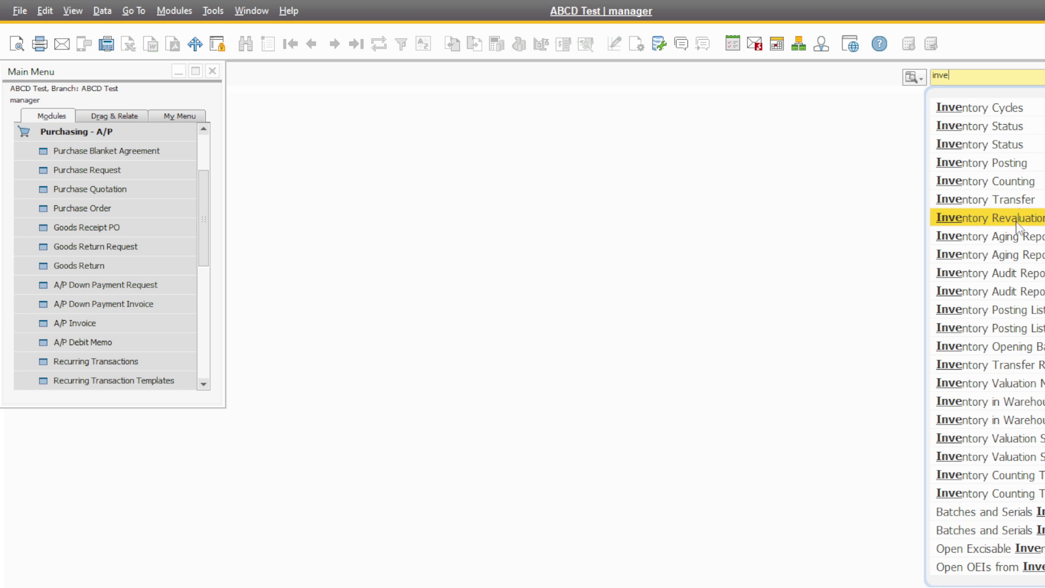
left_click(1016, 294)
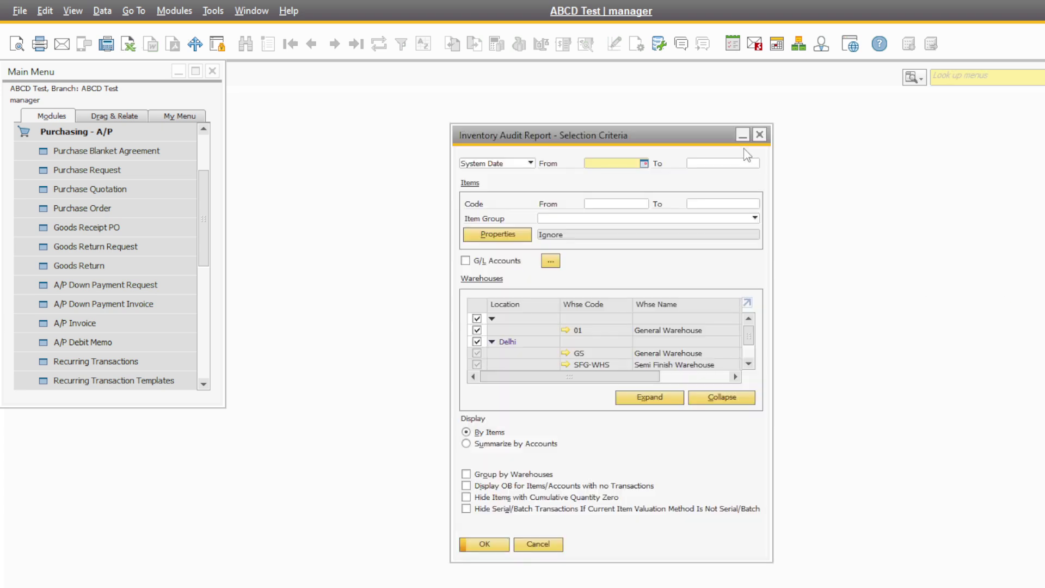
Run the Inventory Audit Report for item code BMLD00014 only and expand the item's transactions in the maximized report.
left_click(611, 203)
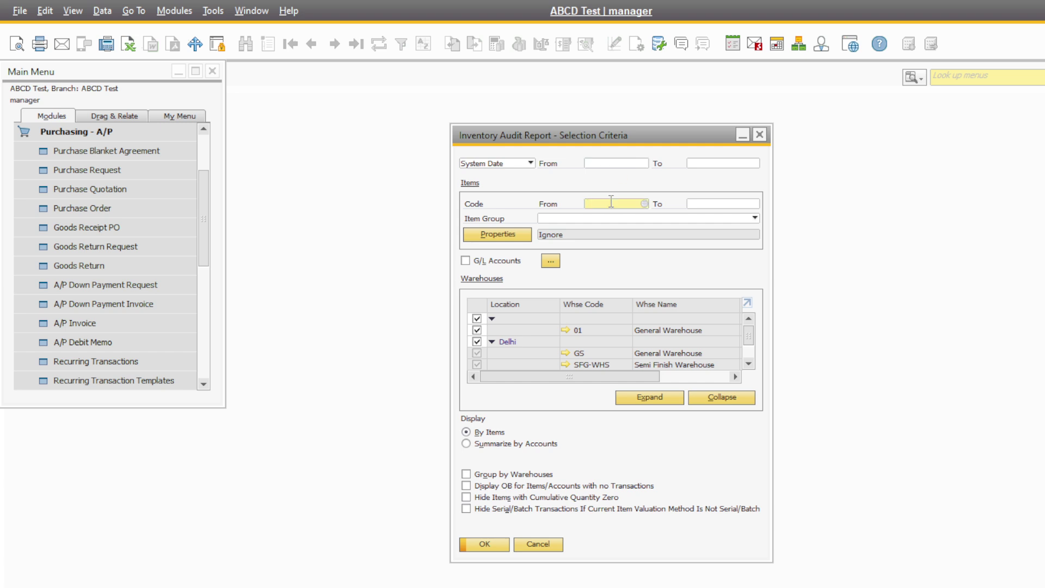
key("ctrl+v")
left_click(699, 205)
key("ctrl+v")
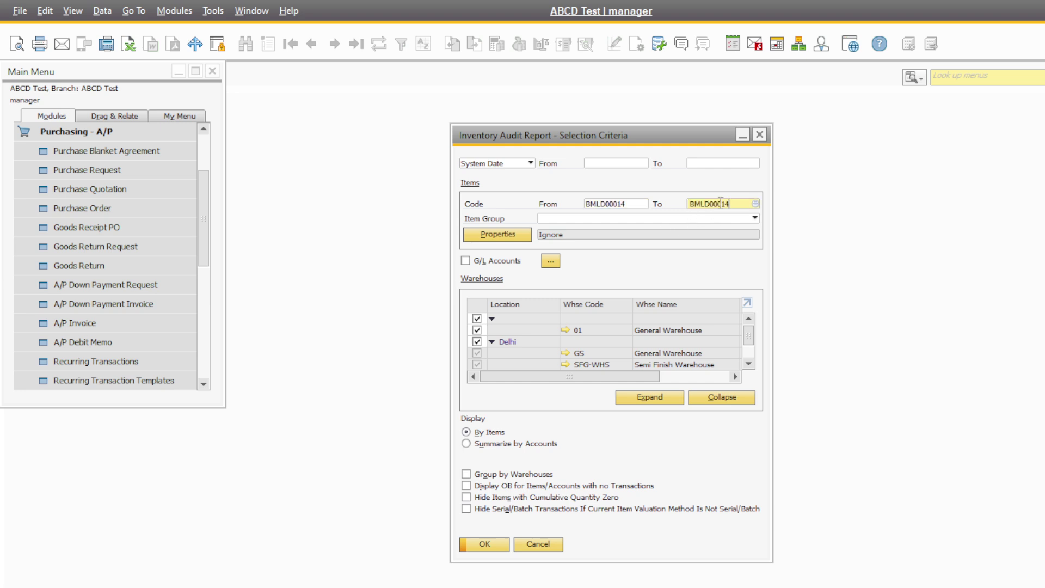
left_click(488, 542)
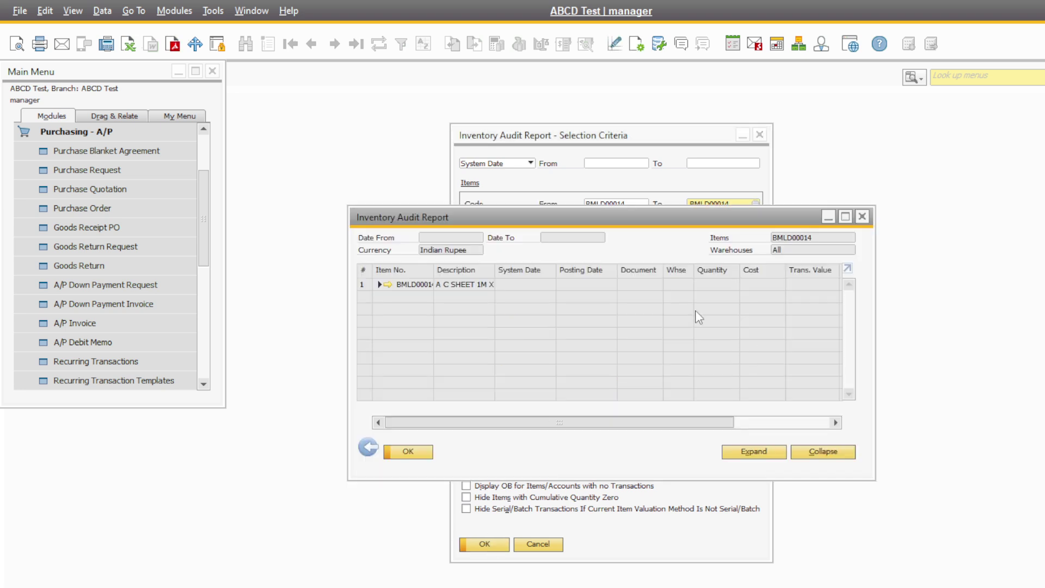
left_click(845, 216)
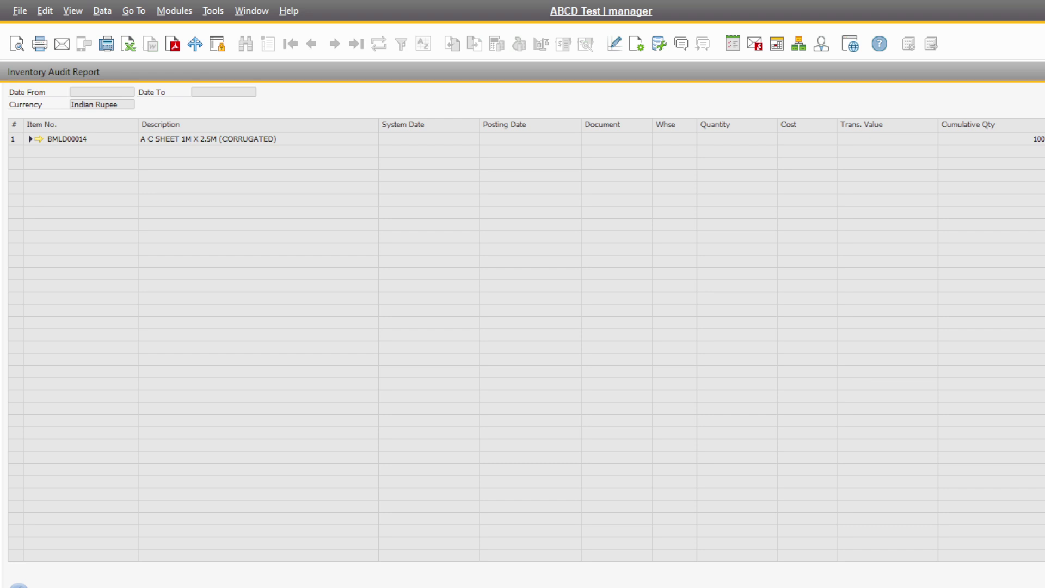
left_click(30, 139)
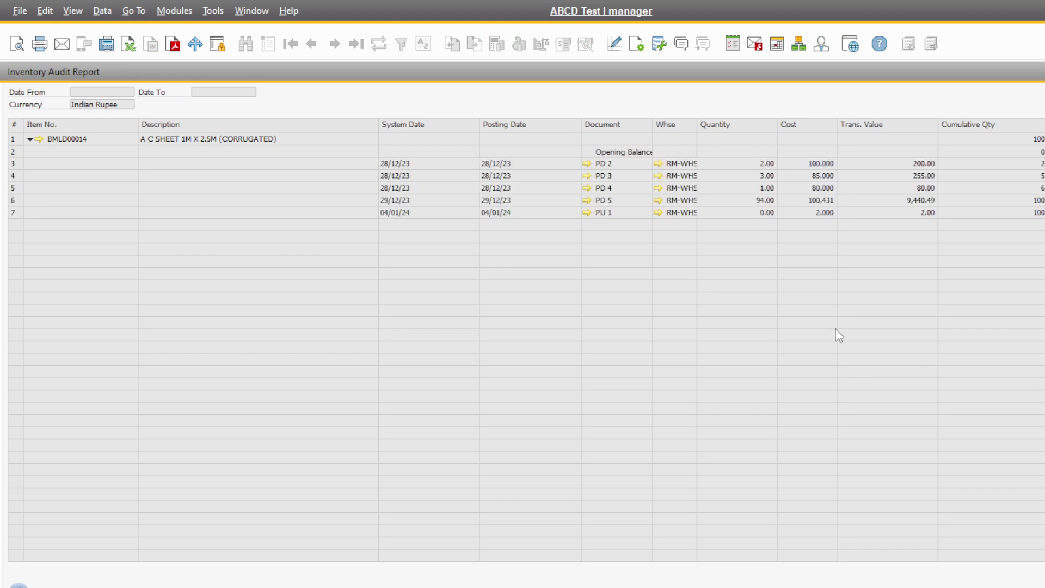